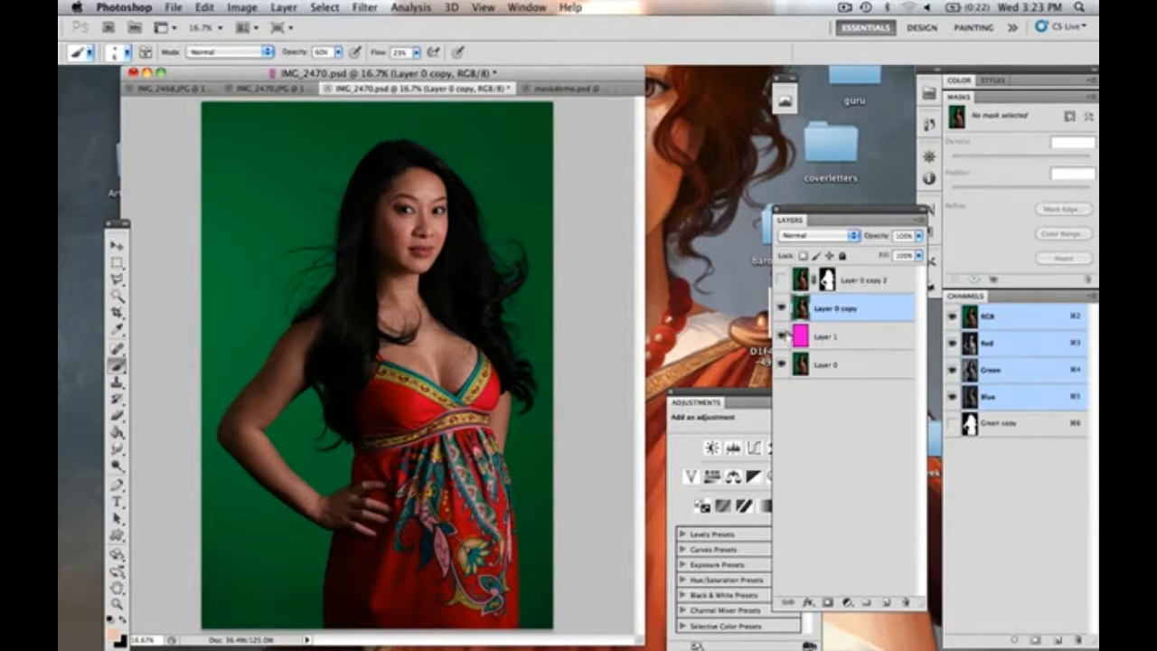
Sample the green backdrop with Color Range on the Layer 0 copy layer, adding the darker green areas to the sample
left_click(335, 9)
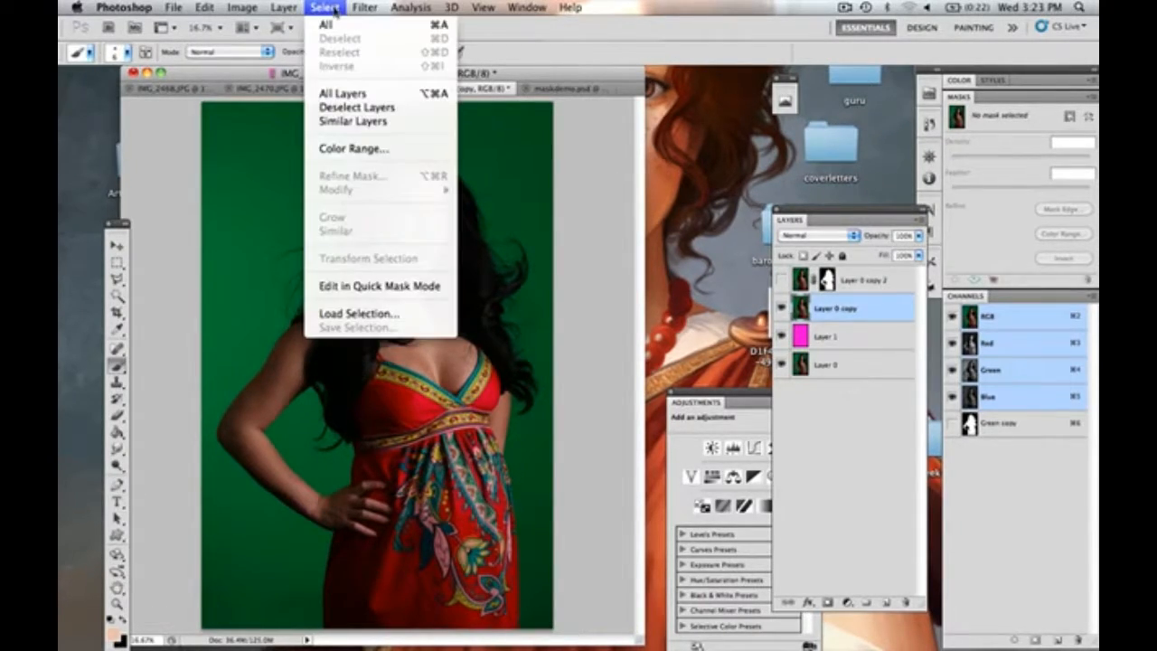
left_click(361, 149)
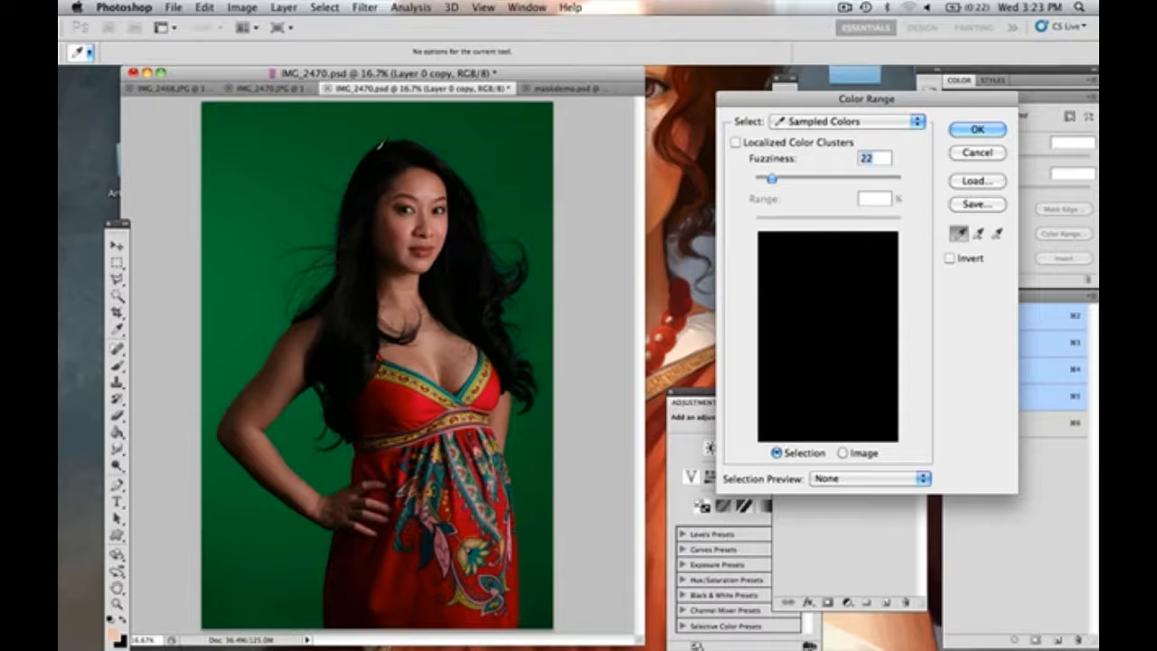
left_click(522, 143)
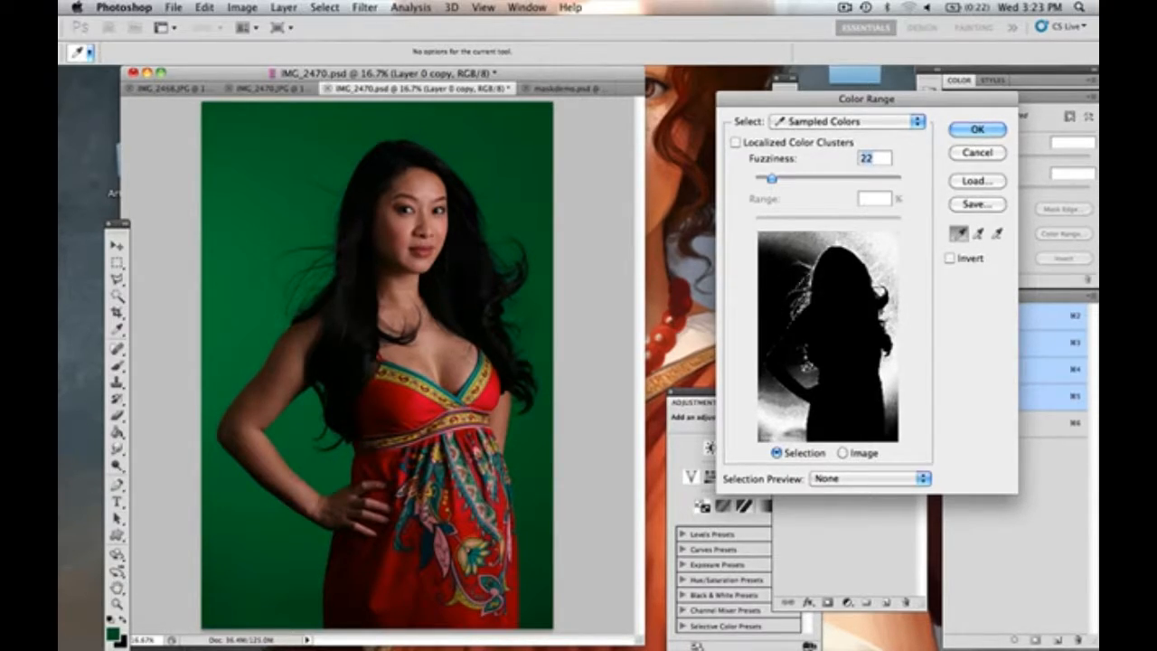
left_click(978, 234)
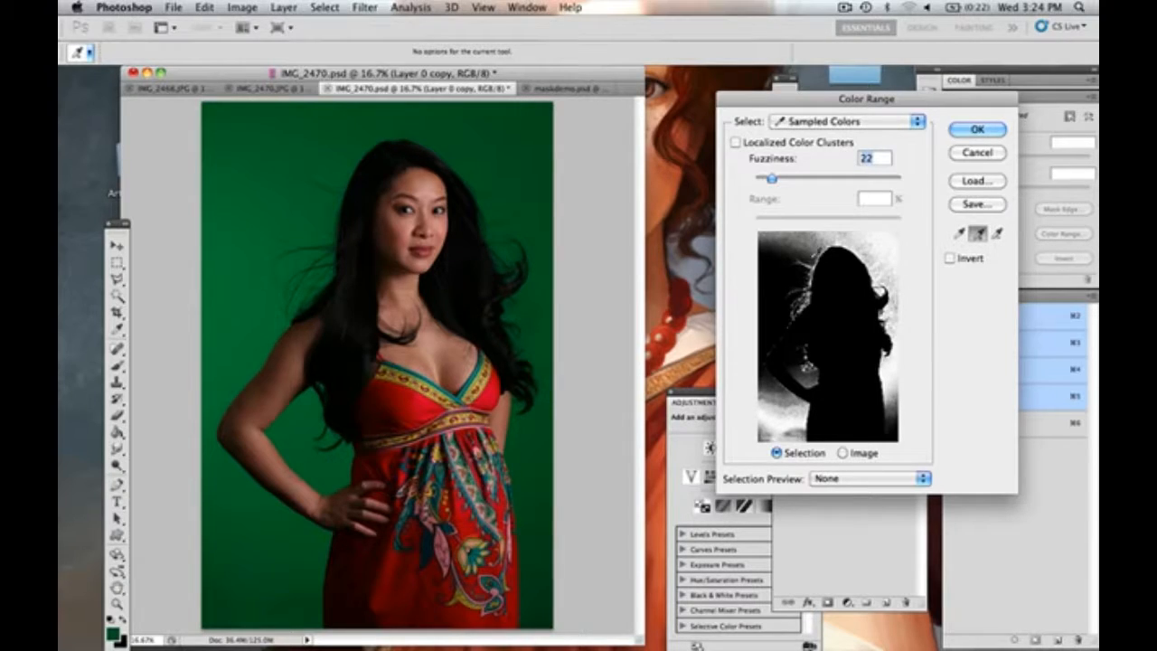
left_click(777, 289)
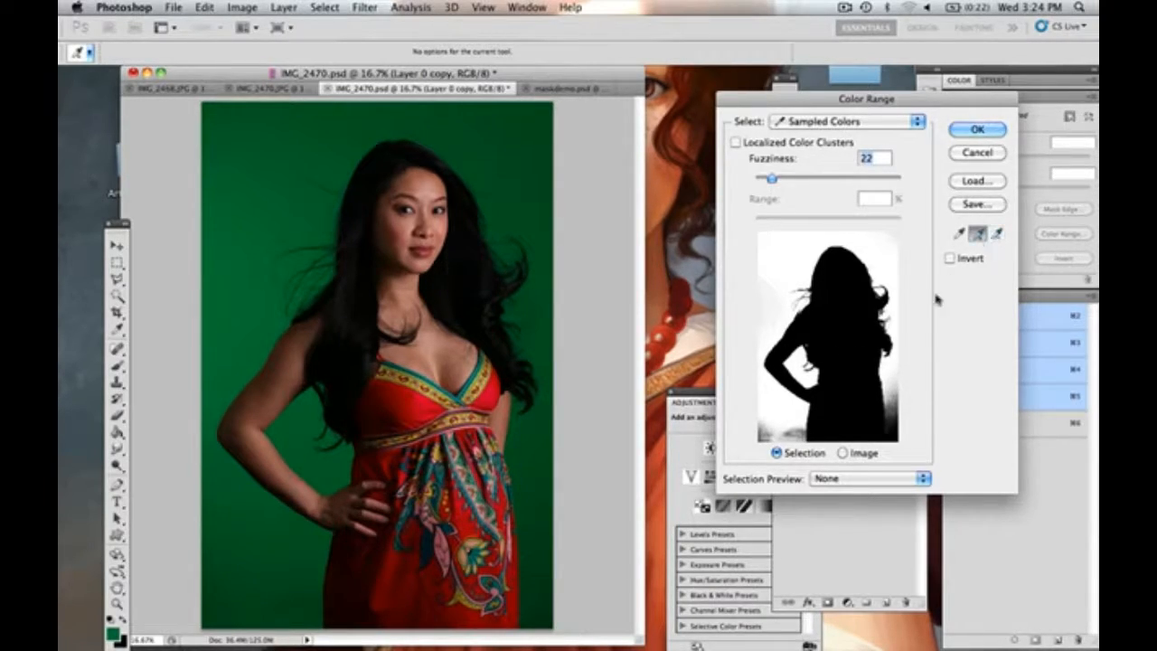
left_click(900, 431)
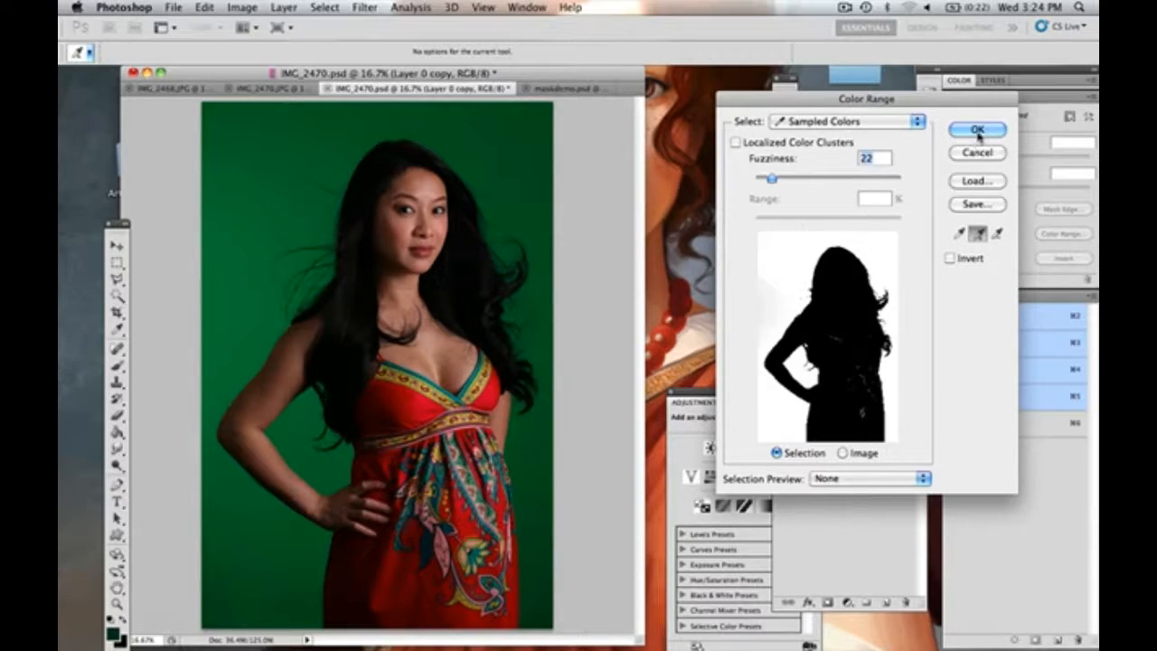
Set the Color Range fuzziness to 31 and apply it as a selection
left_click_drag(771, 179, 769, 182)
left_click_drag(782, 181, 772, 181)
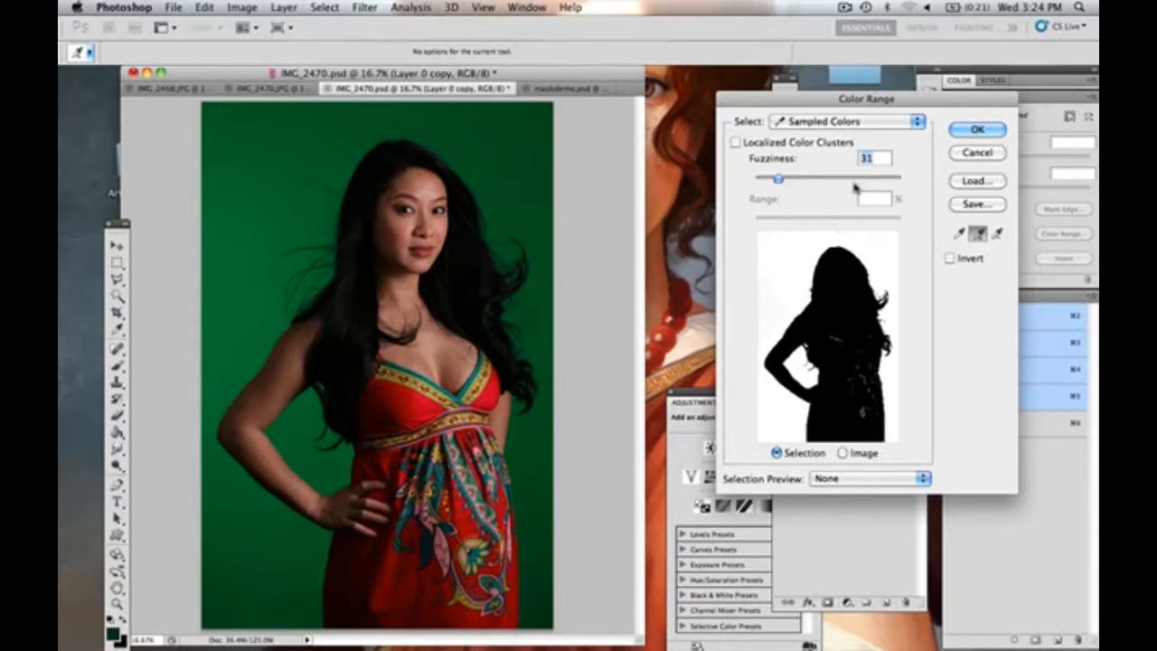
left_click(968, 132)
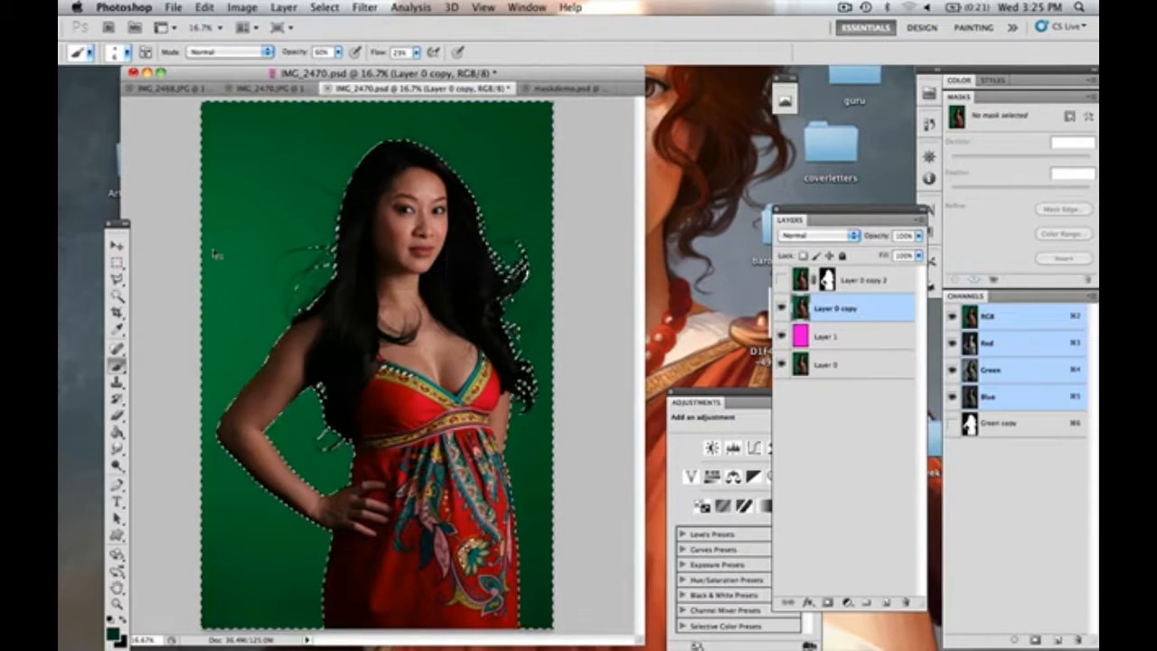
Invert the selection so it covers the woman and open Refine Edge for it beside the photo
key("super+shift+i")
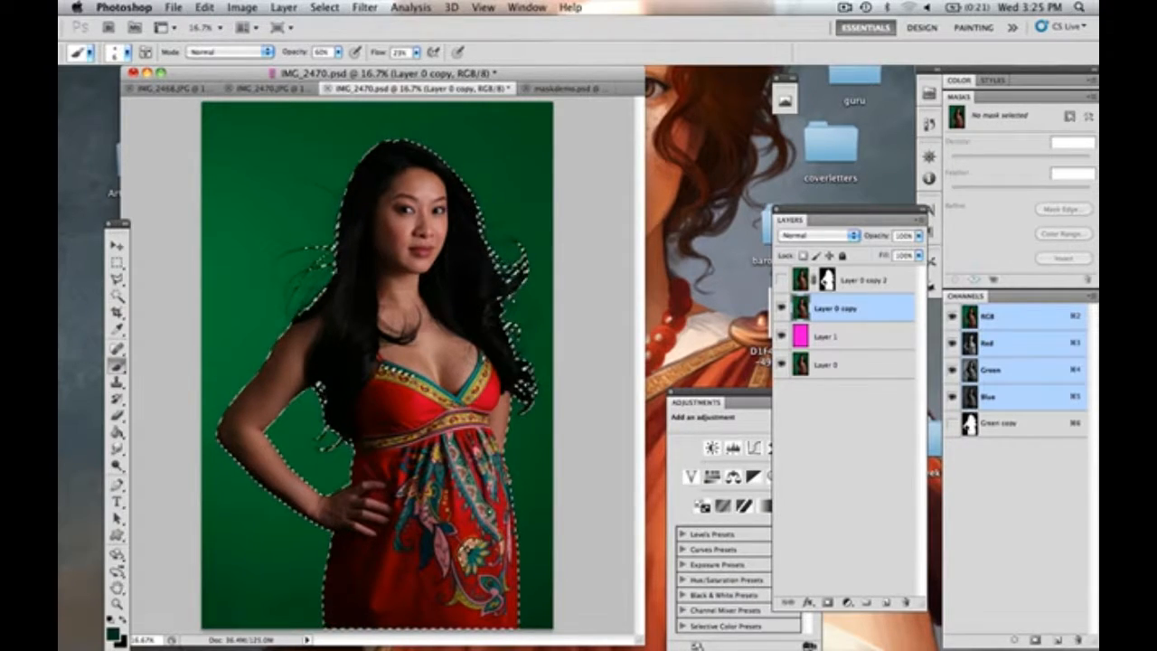
left_click(327, 10)
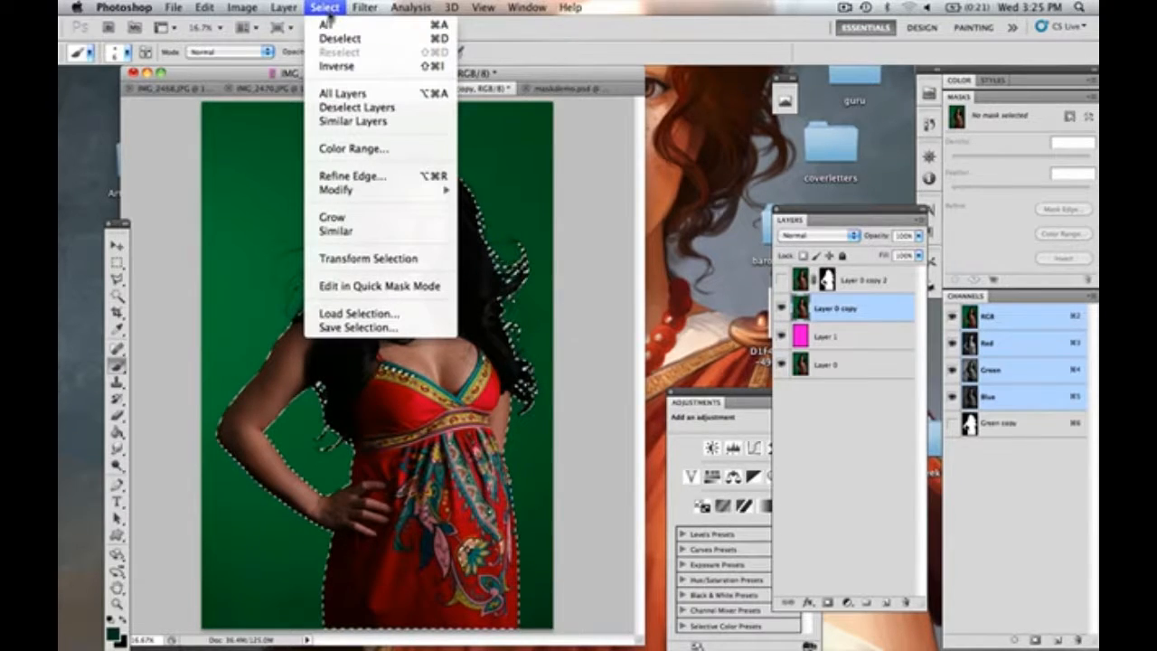
left_click(343, 177)
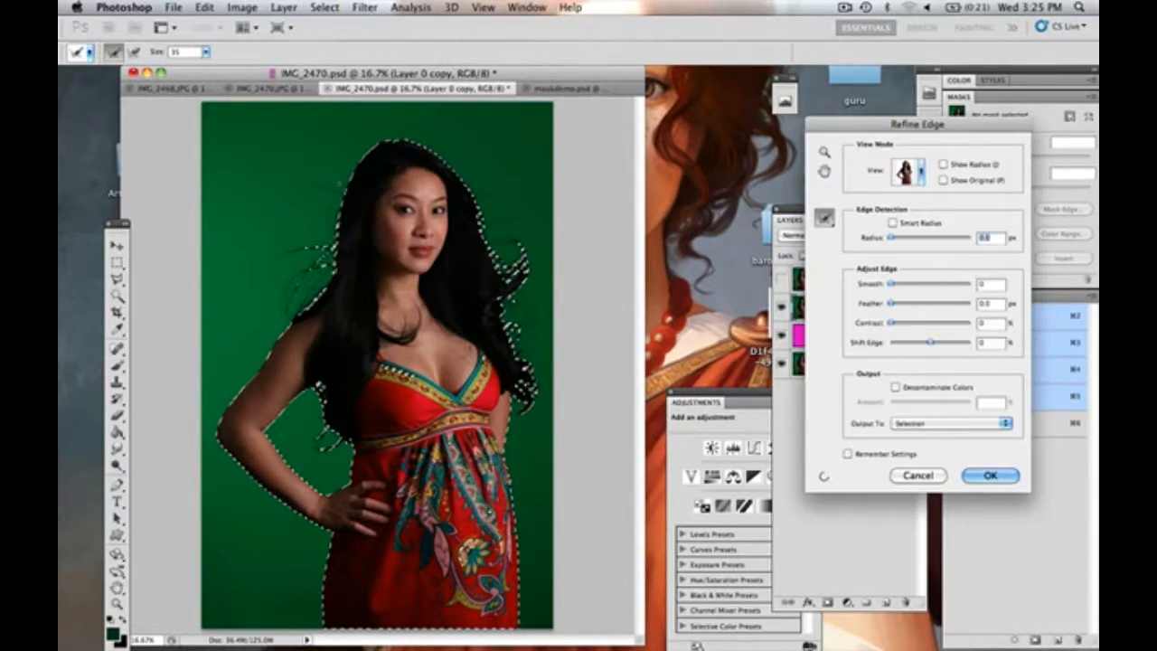
left_click_drag(848, 133, 640, 109)
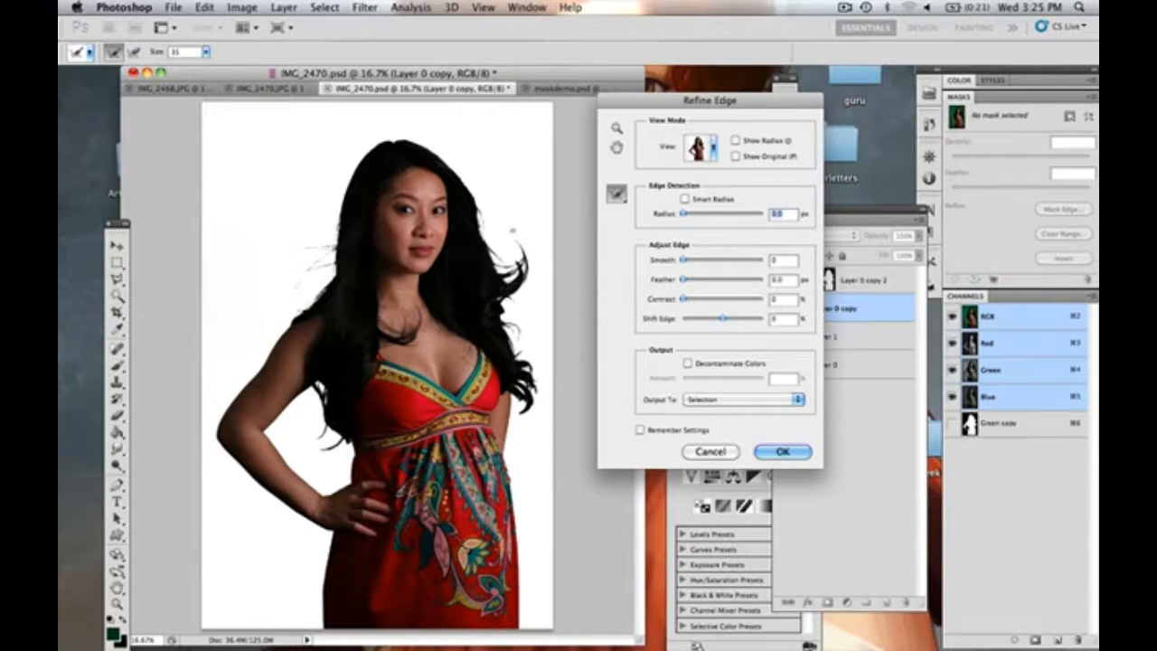
Brush with the Refine Radius tool over the loose hair strands beside the woman's neck
key("super+plus")
key("super+plus")
key("super+plus")
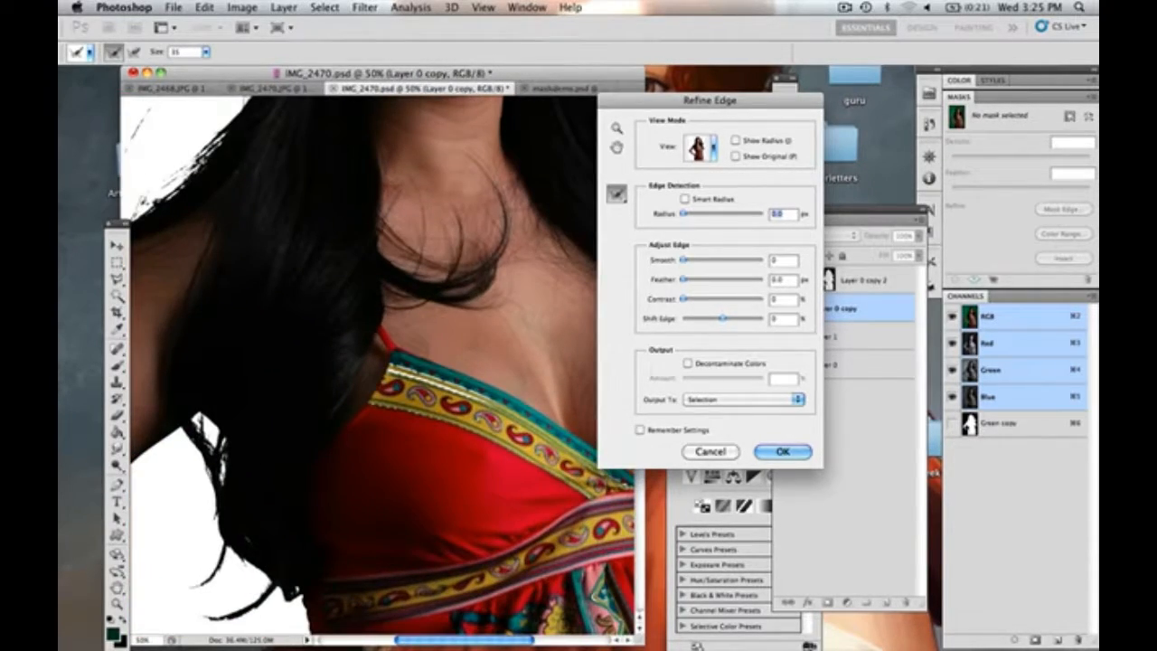
left_click_drag(283, 160, 374, 258)
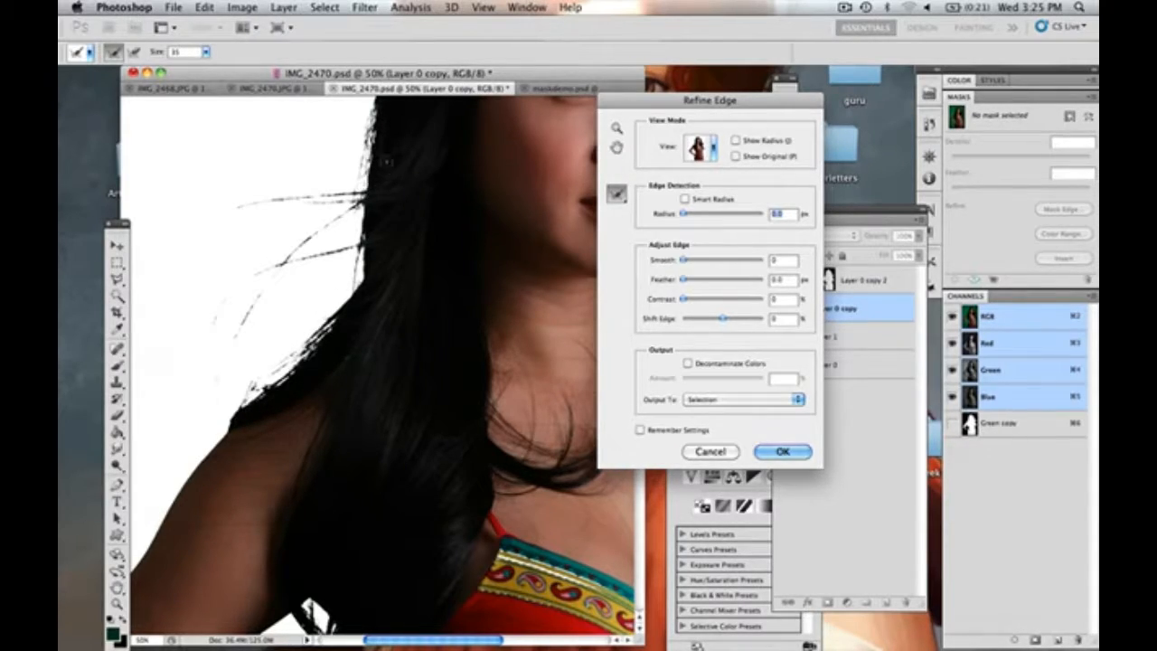
left_click(615, 195)
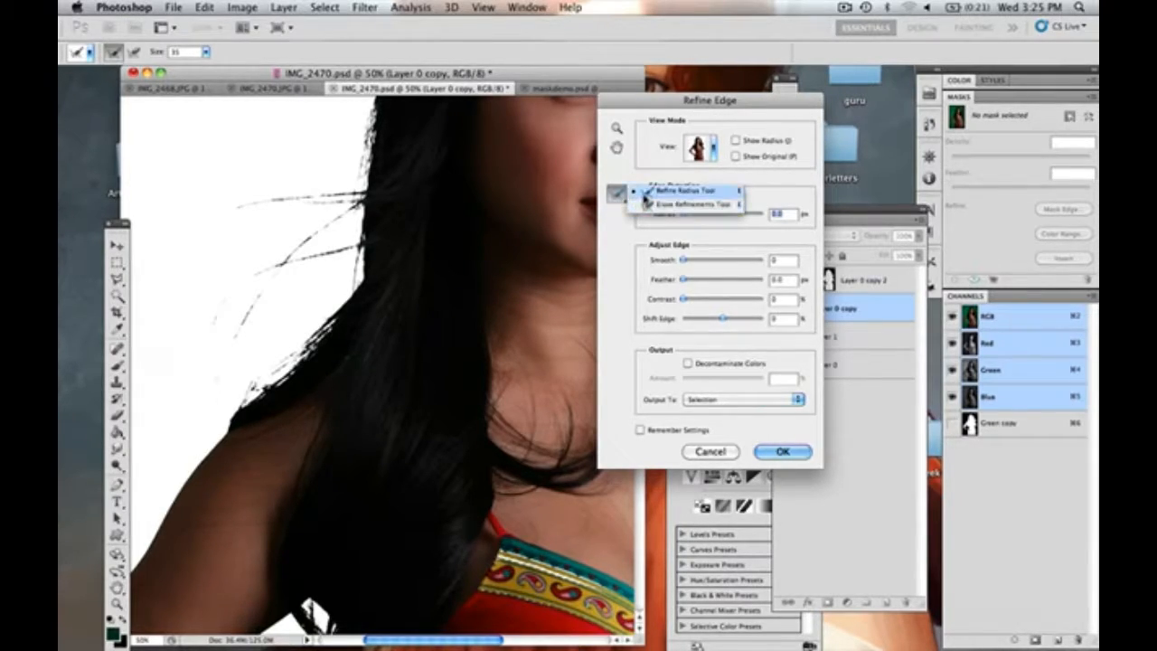
left_click(643, 193)
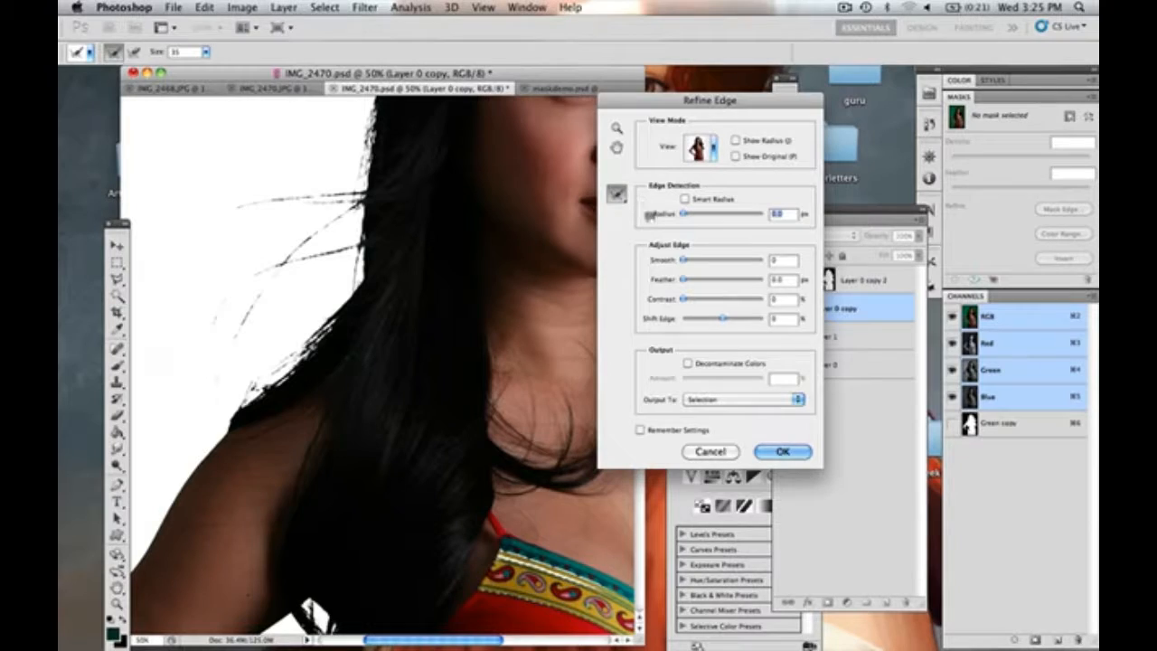
left_click_drag(359, 204, 265, 267)
Try the Erase Refinements tool along the same loose strands and down the hair's outer edge
left_click(615, 194)
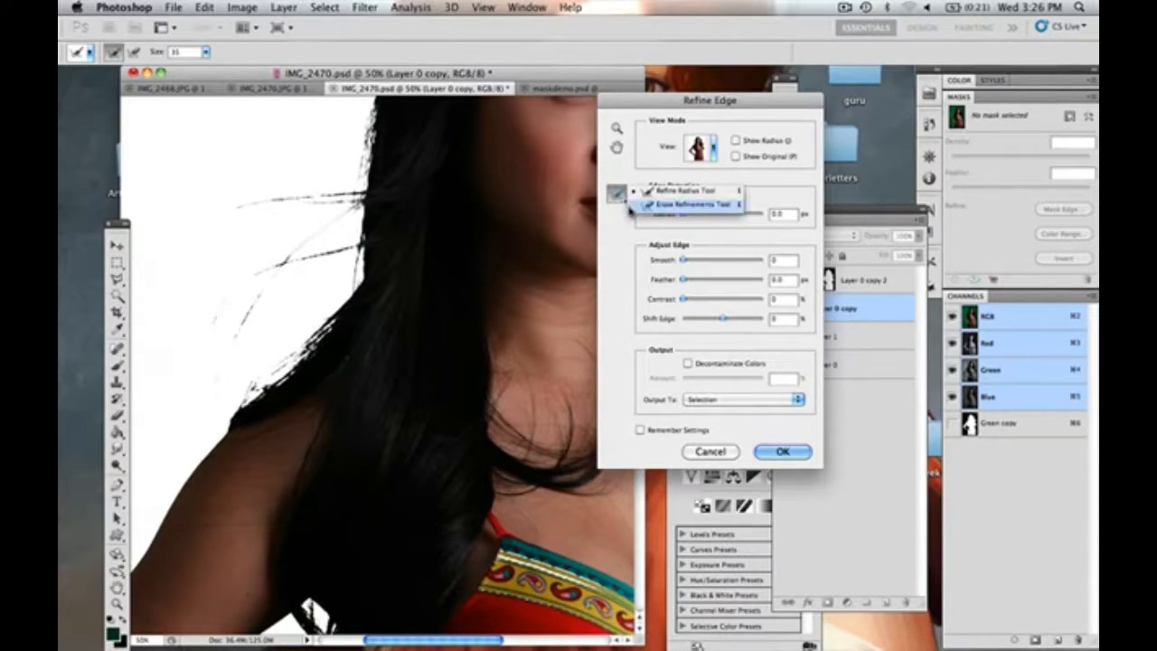
left_click(632, 207)
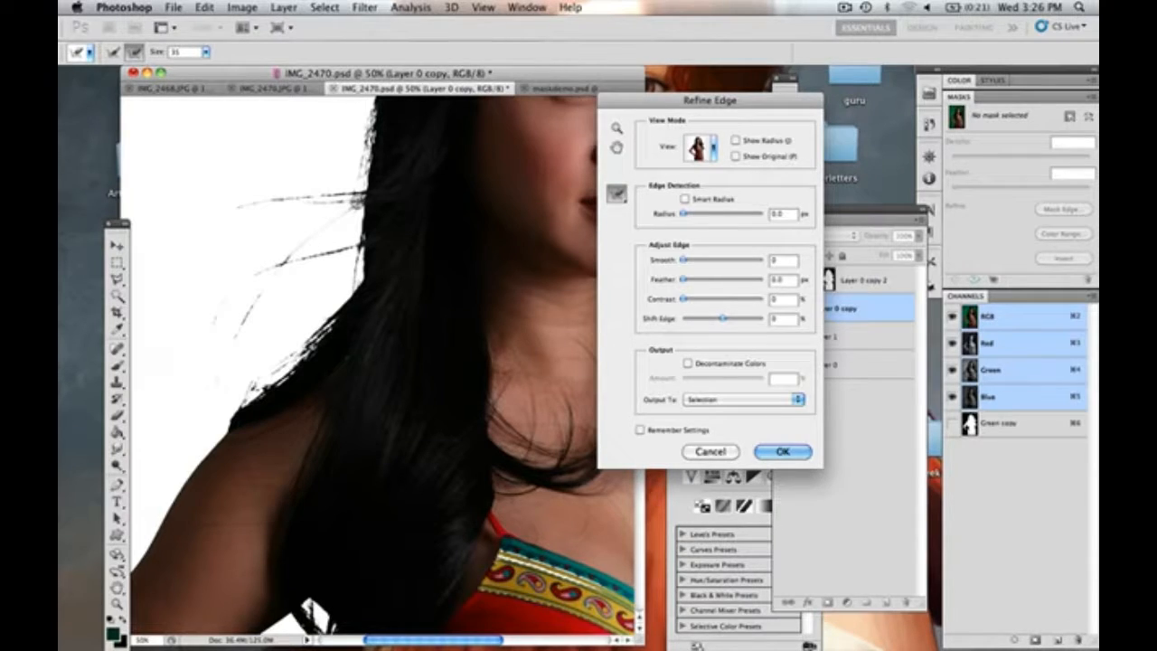
mouse_move(333, 220)
left_mouse_down()
mouse_move(250, 299)
mouse_move(238, 329)
left_mouse_up()
mouse_move(371, 151)
left_mouse_down()
mouse_move(351, 253)
mouse_move(304, 346)
mouse_move(331, 338)
mouse_move(261, 394)
mouse_move(338, 329)
mouse_move(235, 409)
left_mouse_up()
Refine the loose strands and the hair ends above the shoulder with the Refine Radius tool, with Smart Radius on at 3.6 px
left_click_drag(620, 200, 687, 194)
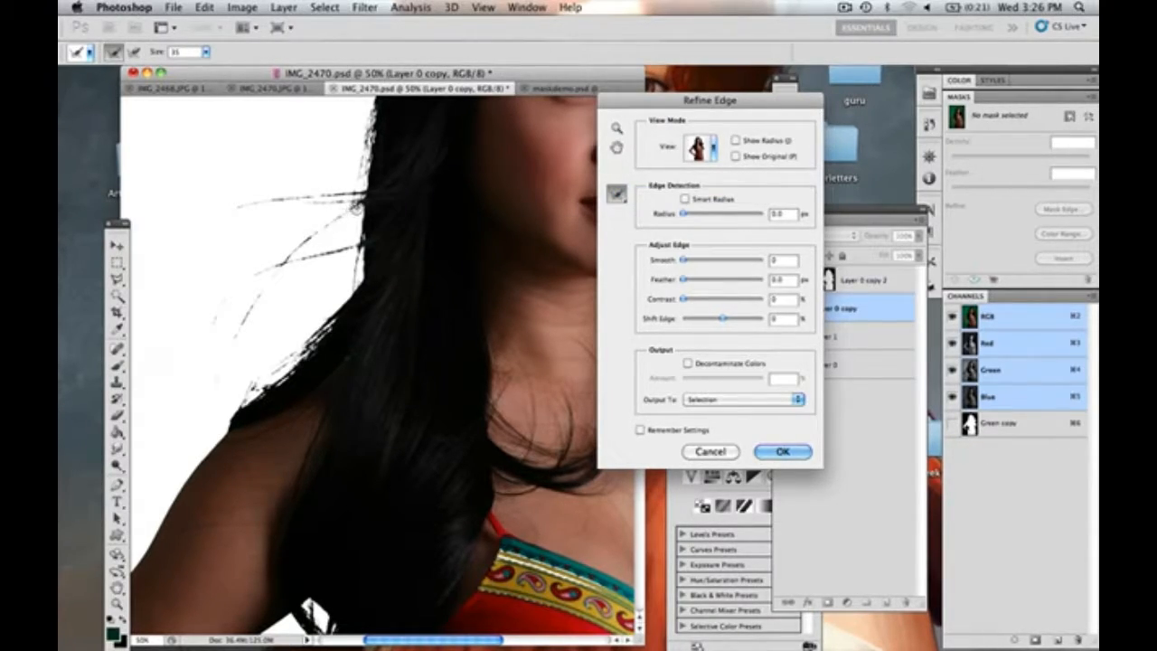
left_click_drag(361, 205, 244, 320)
left_click_drag(310, 234, 218, 355)
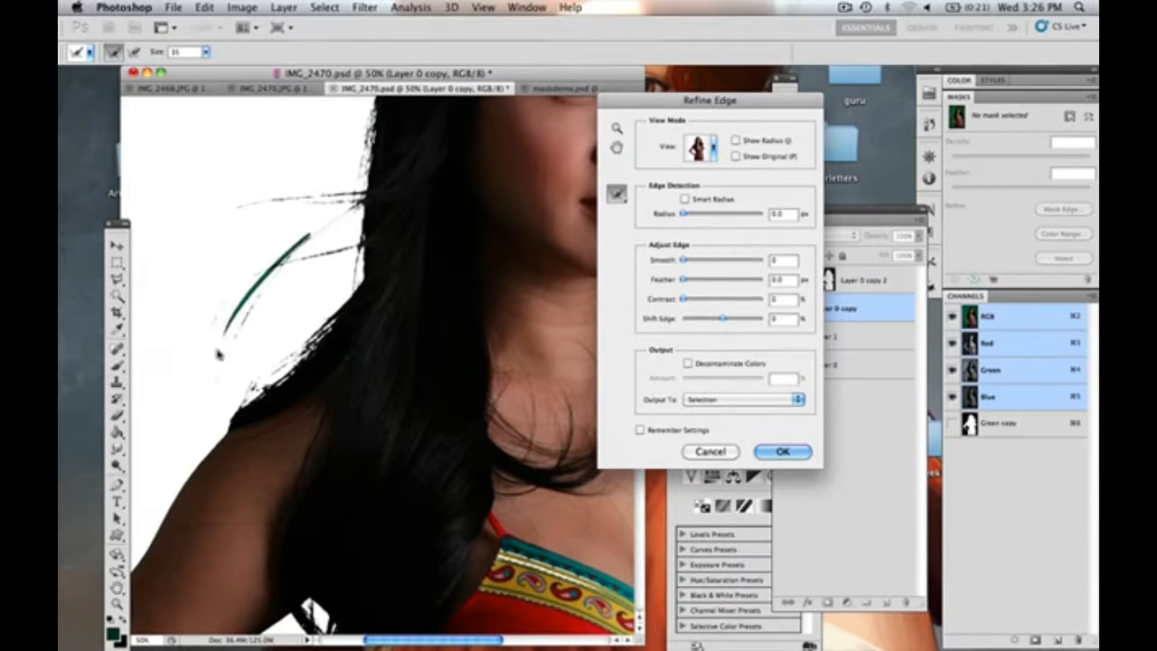
left_click_drag(227, 292, 309, 256)
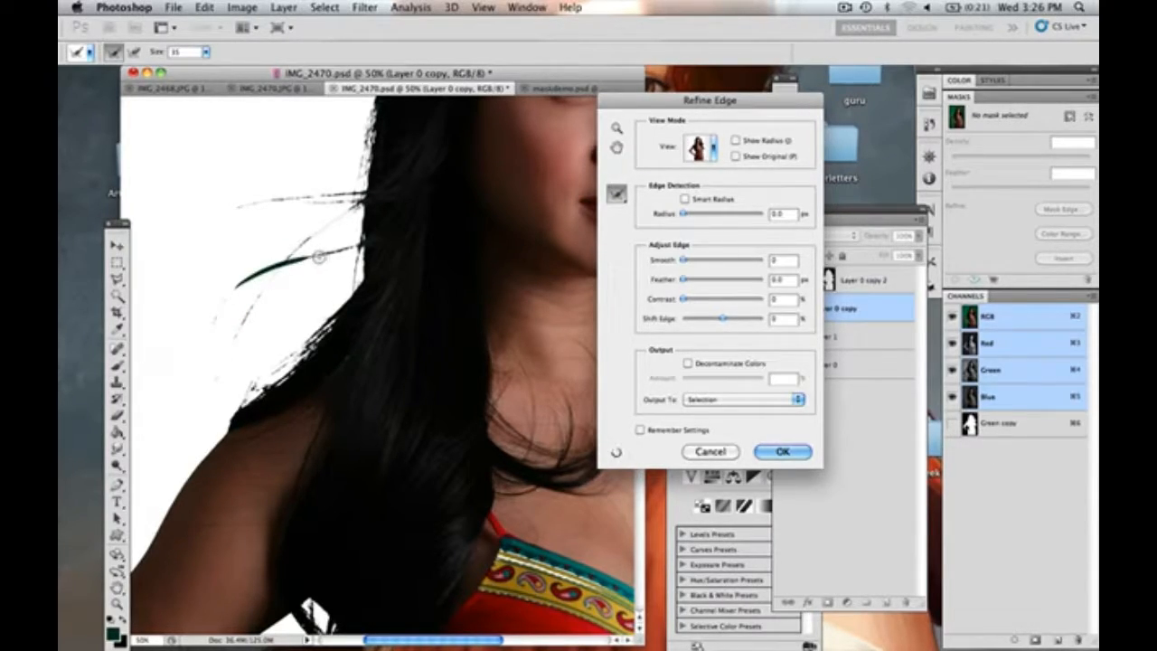
left_click_drag(257, 299, 205, 395)
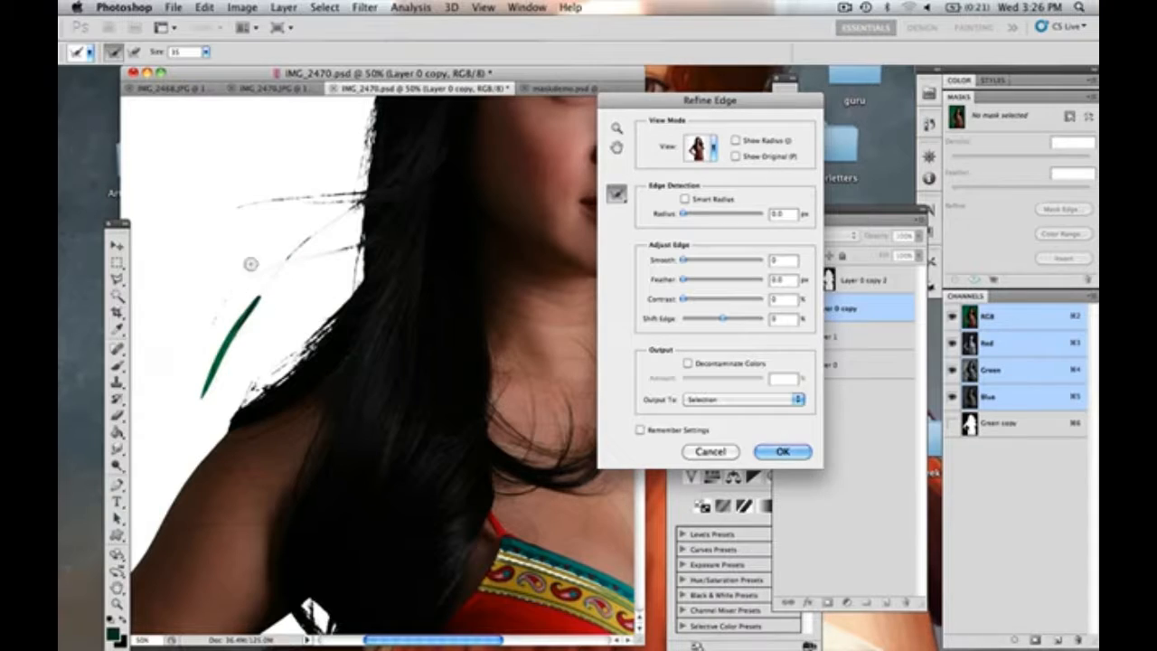
left_click_drag(226, 215, 295, 204)
left_click_drag(268, 362, 225, 427)
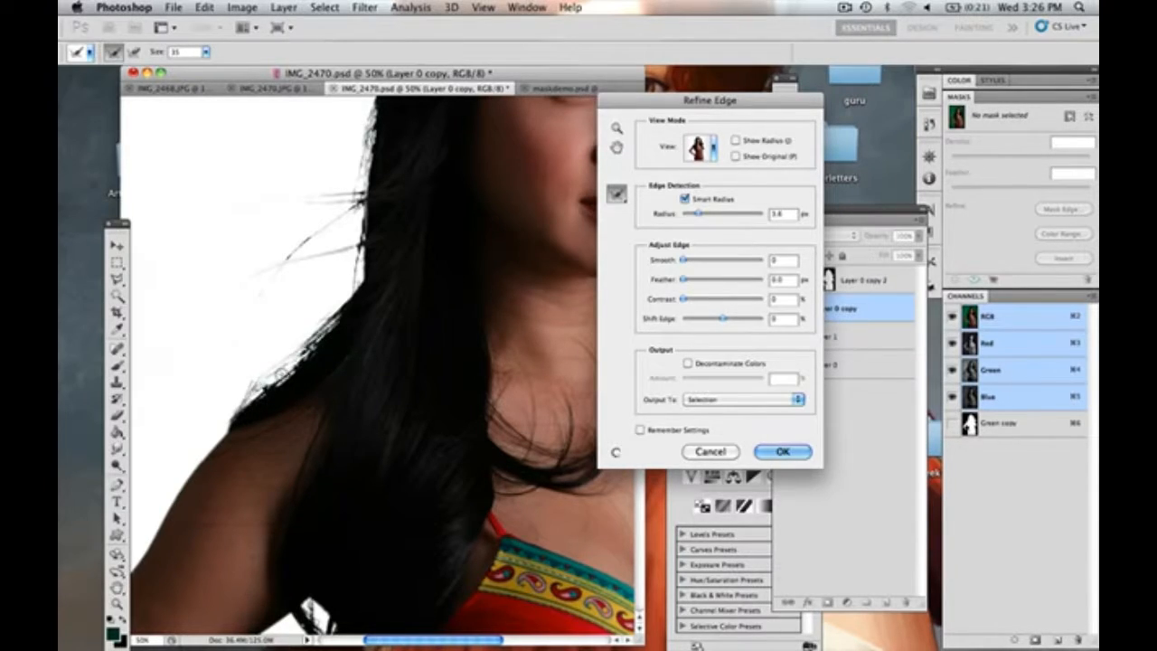
left_click_drag(232, 407, 295, 367)
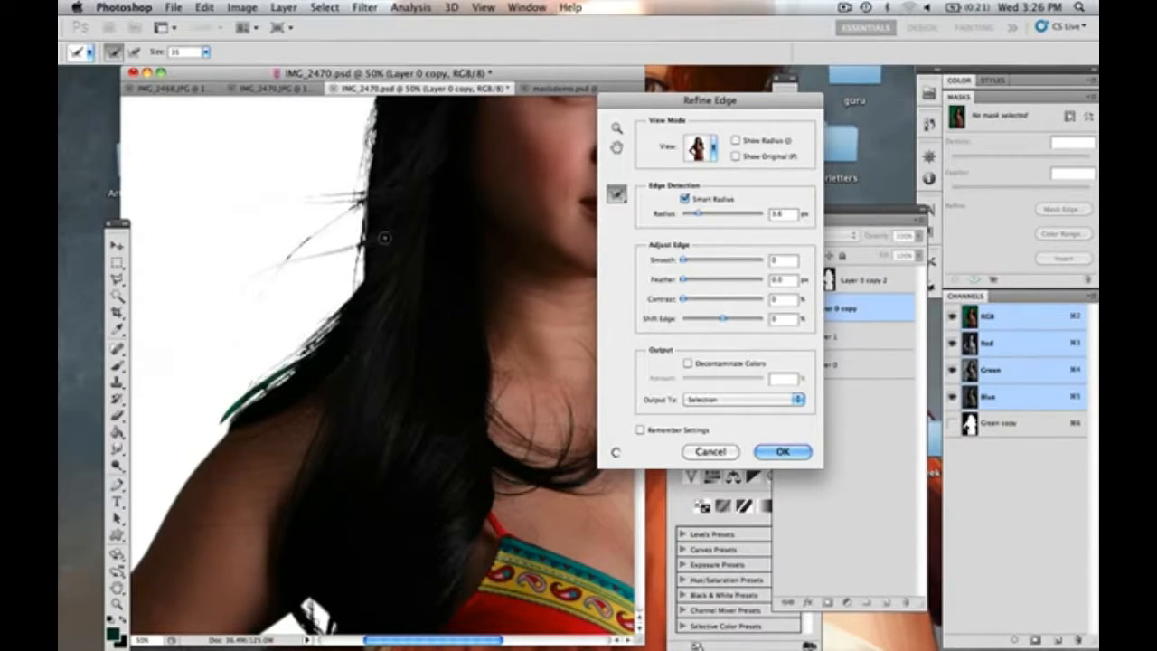
Brush along the hair's outer edge from the head down to the neck using the Refine Radius tool at size 125
left_click_drag(616, 193, 633, 204)
scroll(365, 181, "up", 5)
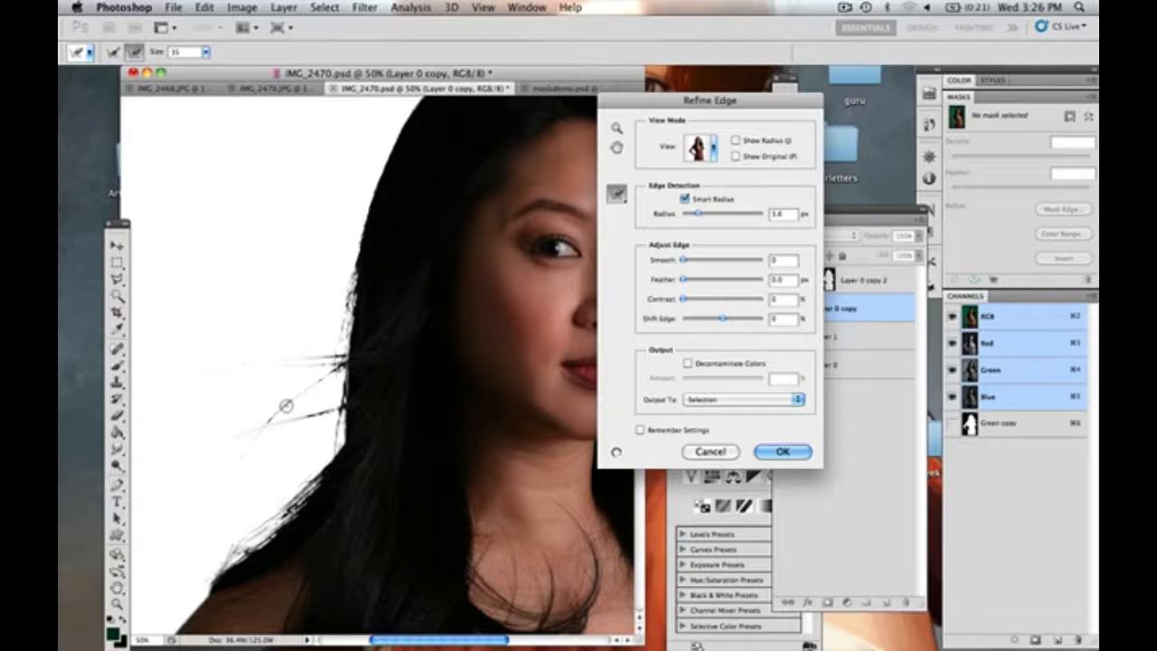
key("bracketright")
key("bracketright")
key("bracketright")
key("bracketright")
key("bracketright")
key("bracketright")
key("bracketright")
key("bracketright")
key("bracketright")
key("bracketright")
left_click(620, 196)
left_click(647, 191)
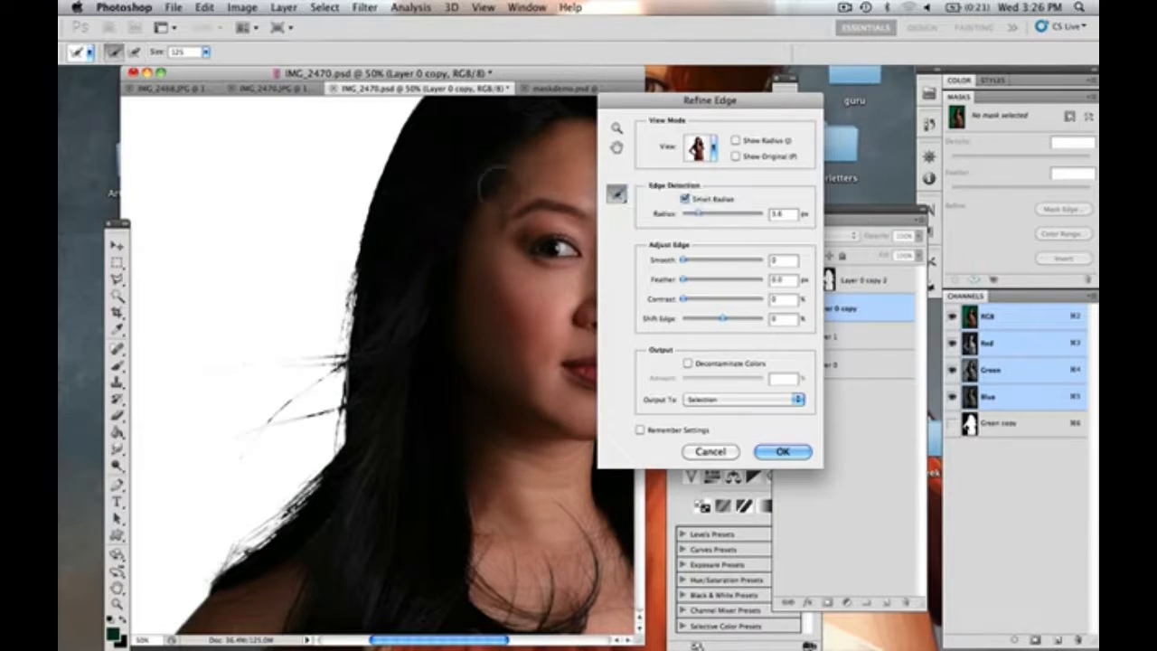
mouse_move(375, 143)
left_mouse_down()
mouse_move(352, 188)
mouse_move(329, 313)
mouse_move(327, 451)
left_mouse_up()
mouse_move(387, 131)
left_mouse_down()
mouse_move(357, 213)
mouse_move(339, 344)
left_mouse_up()
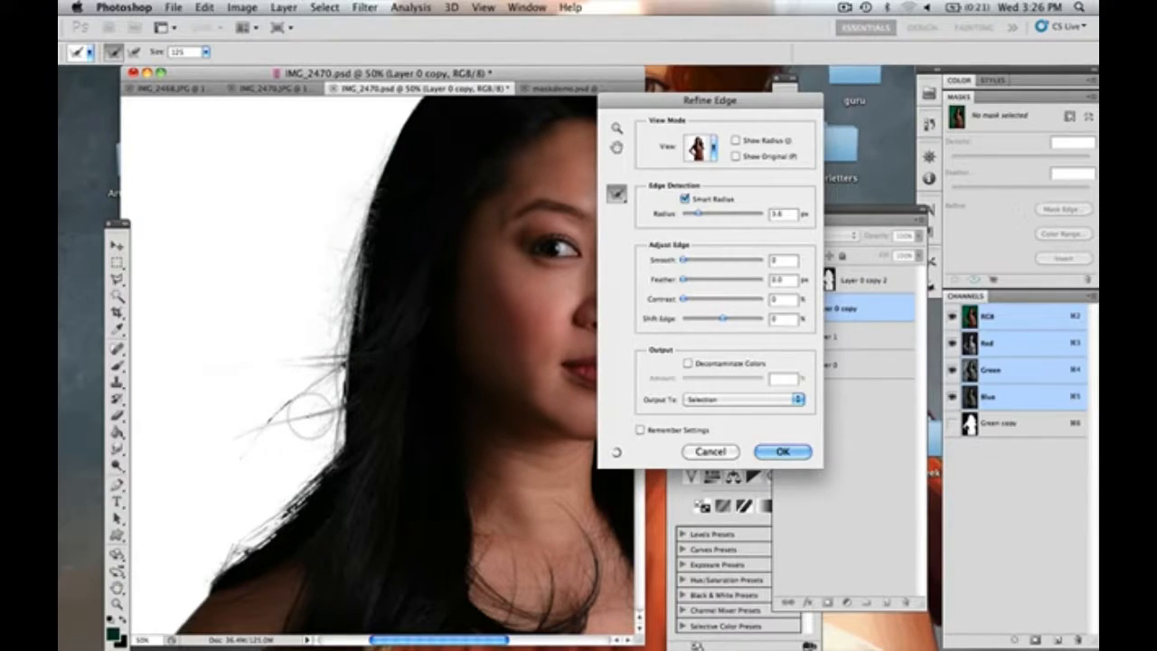
left_click_drag(344, 154, 303, 321)
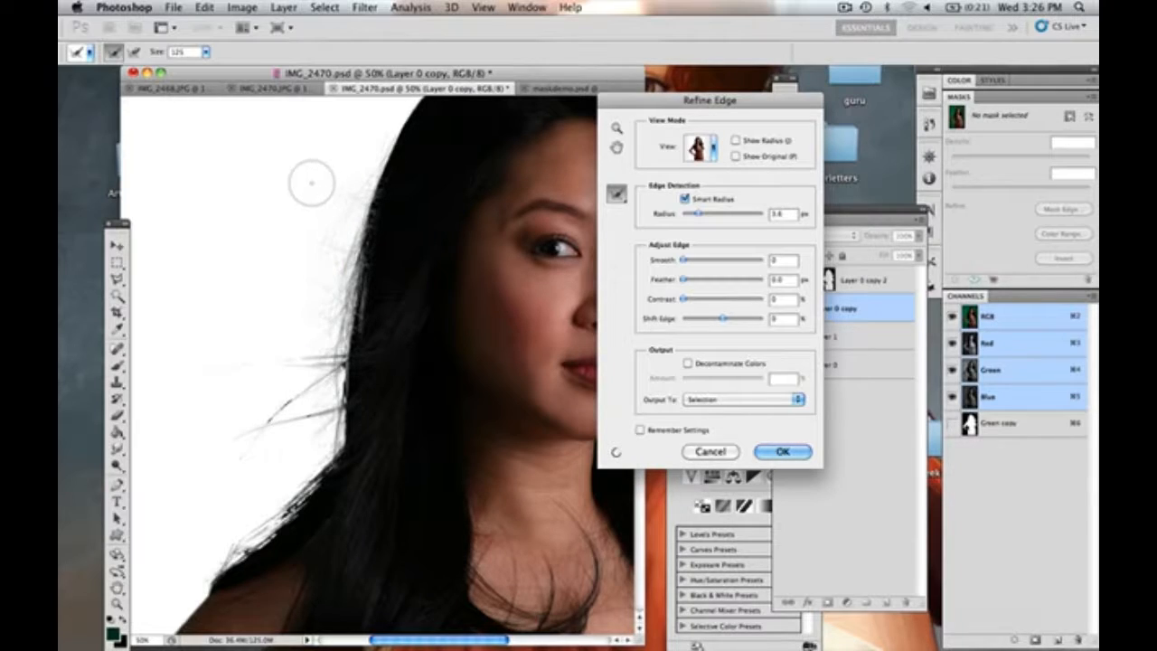
left_click_drag(314, 177, 269, 398)
mouse_move(326, 336)
left_mouse_down()
mouse_move(309, 443)
mouse_move(316, 383)
mouse_move(320, 407)
left_mouse_up()
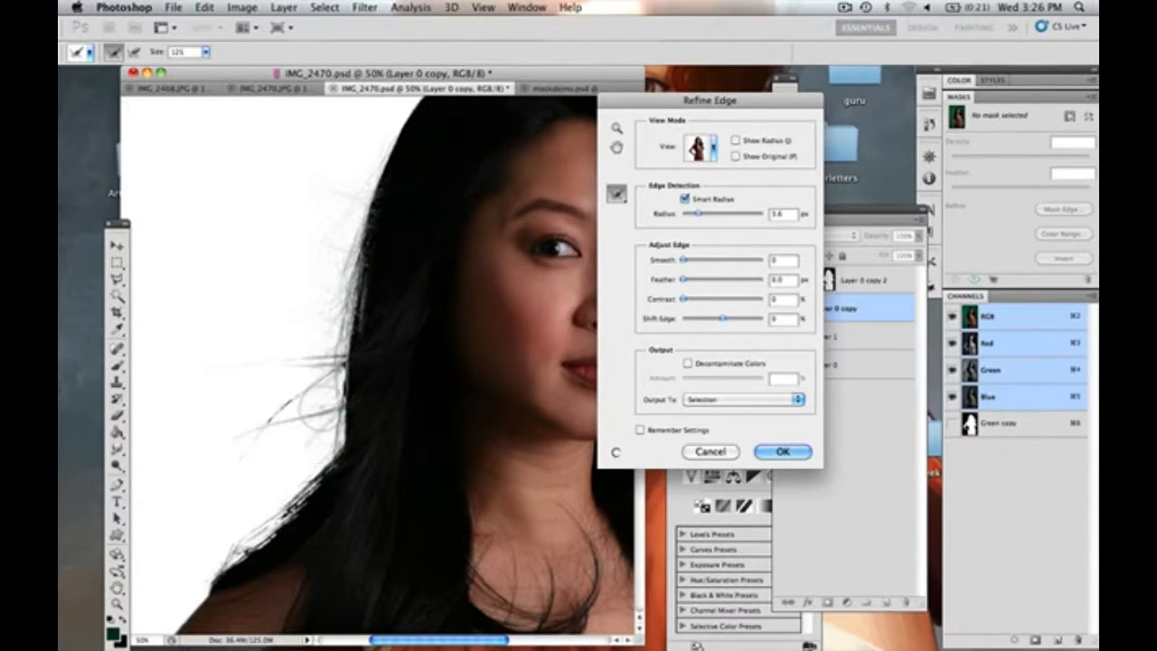
Extend the Refine Radius strokes over the wispy strands and hair ends leading down to the shoulder
mouse_move(311, 364)
left_mouse_down()
mouse_move(259, 470)
mouse_move(292, 404)
mouse_move(246, 479)
left_mouse_up()
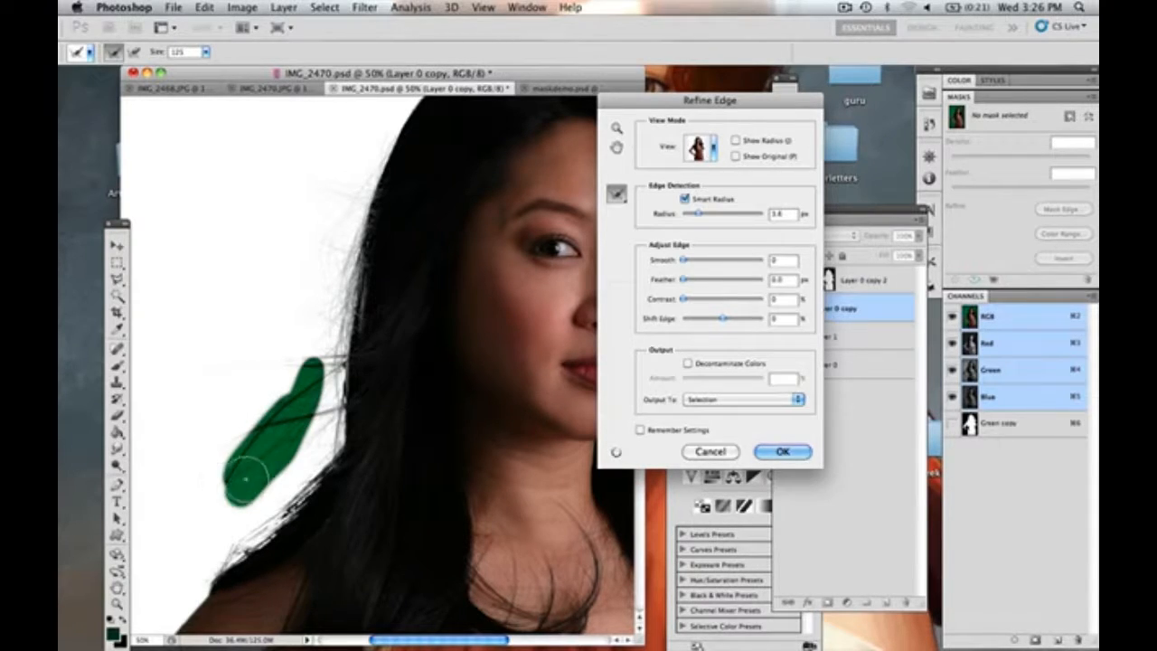
mouse_move(310, 449)
left_mouse_down()
mouse_move(237, 550)
mouse_move(258, 511)
left_mouse_up()
left_click_drag(311, 462, 240, 544)
mouse_move(240, 544)
left_mouse_down()
mouse_move(319, 467)
mouse_move(241, 542)
left_mouse_up()
mouse_move(266, 457)
left_mouse_down()
mouse_move(253, 514)
mouse_move(308, 454)
mouse_move(191, 594)
mouse_move(213, 549)
mouse_move(188, 570)
mouse_move(213, 515)
left_mouse_up()
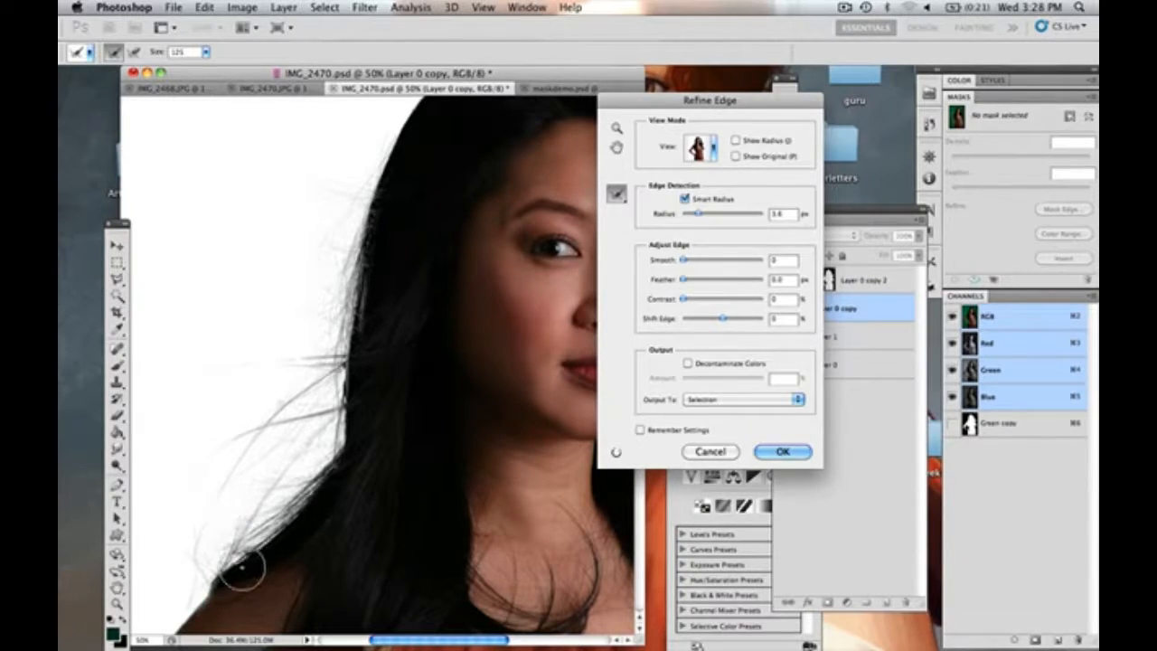
Restore the shoulder's edge below the hair using the Erase Refinements tool at size 60
scroll(226, 473, "down", 5)
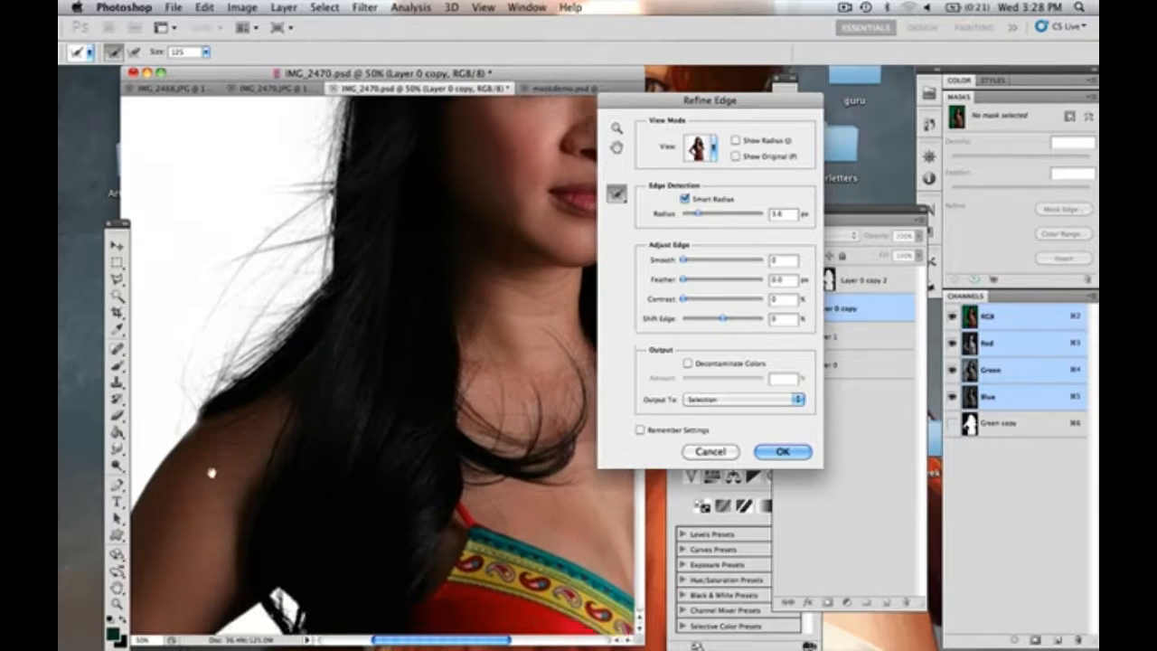
left_click(617, 197)
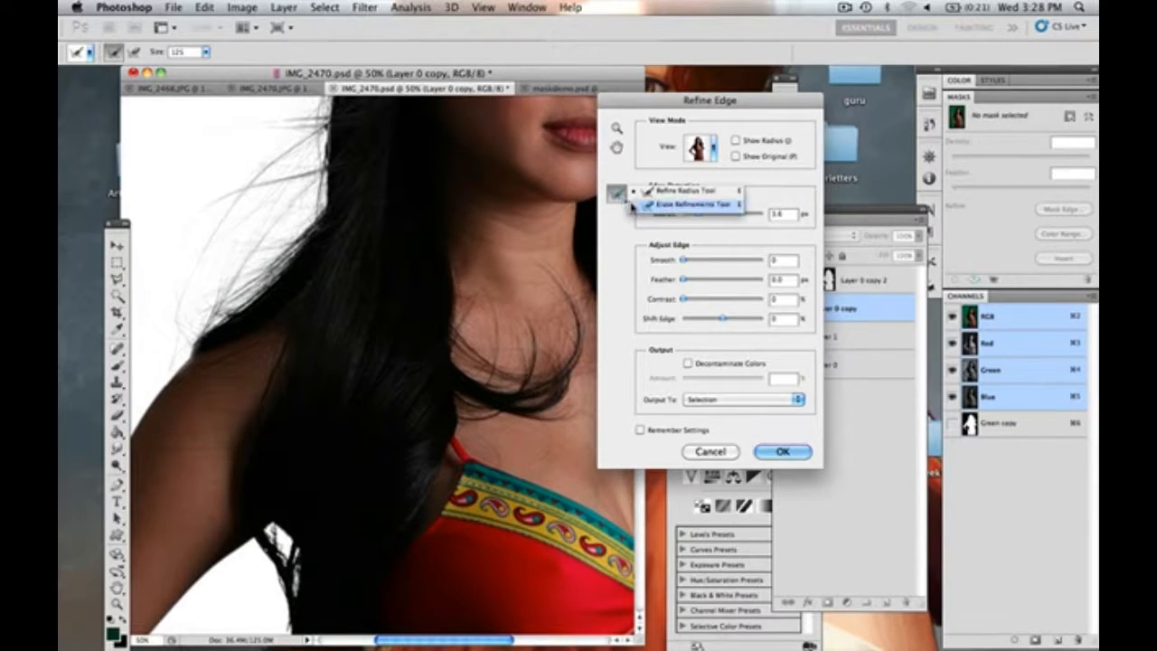
left_click(687, 205)
key("bracketleft")
key("bracketleft")
key("bracketleft")
key("bracketleft")
key("bracketleft")
key("bracketleft")
key("bracketleft")
key("bracketleft")
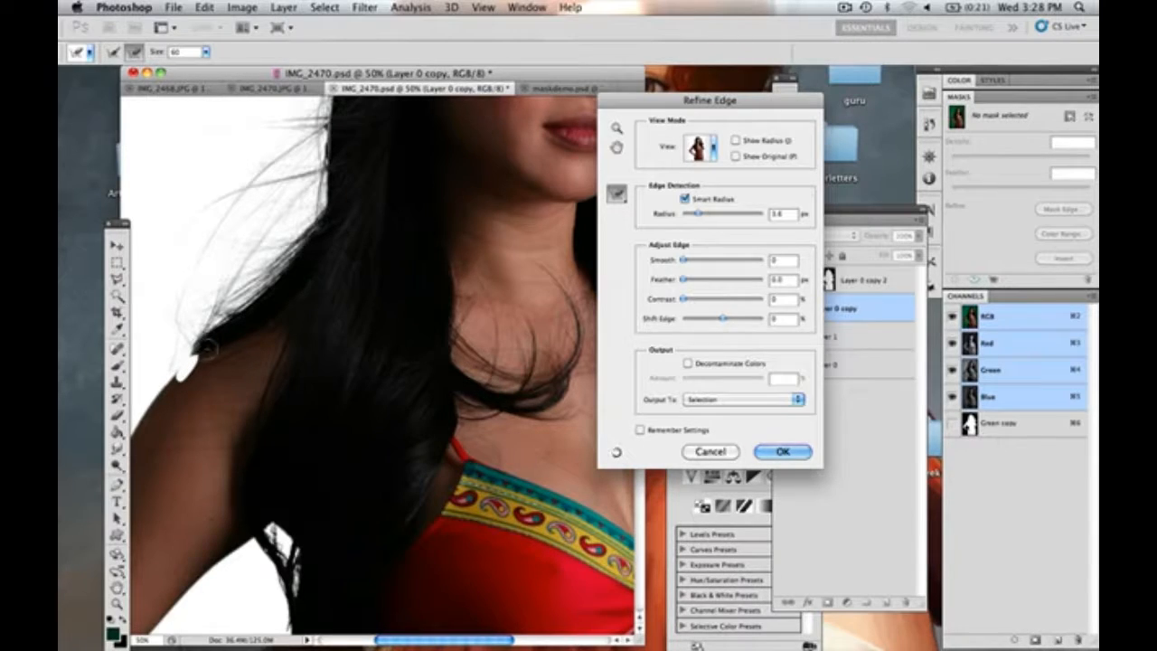
left_click_drag(204, 357, 201, 384)
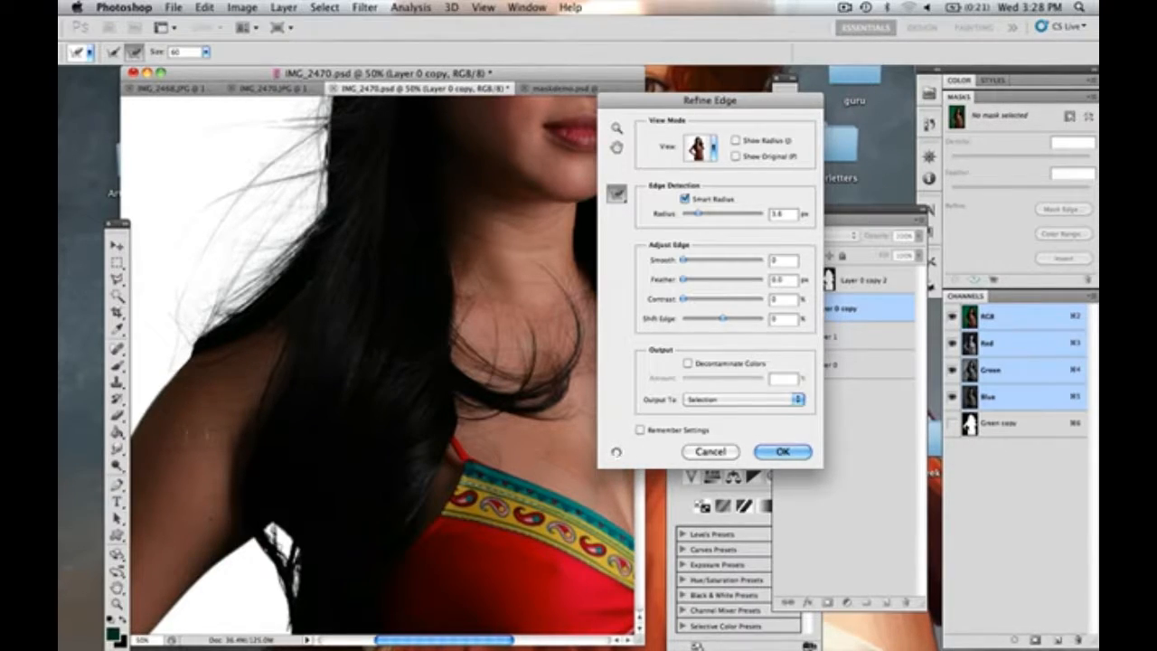
Brush over the hair ends hanging between the bent arm and the waist using the Refine Radius tool at size 150
scroll(315, 271, "down", 5)
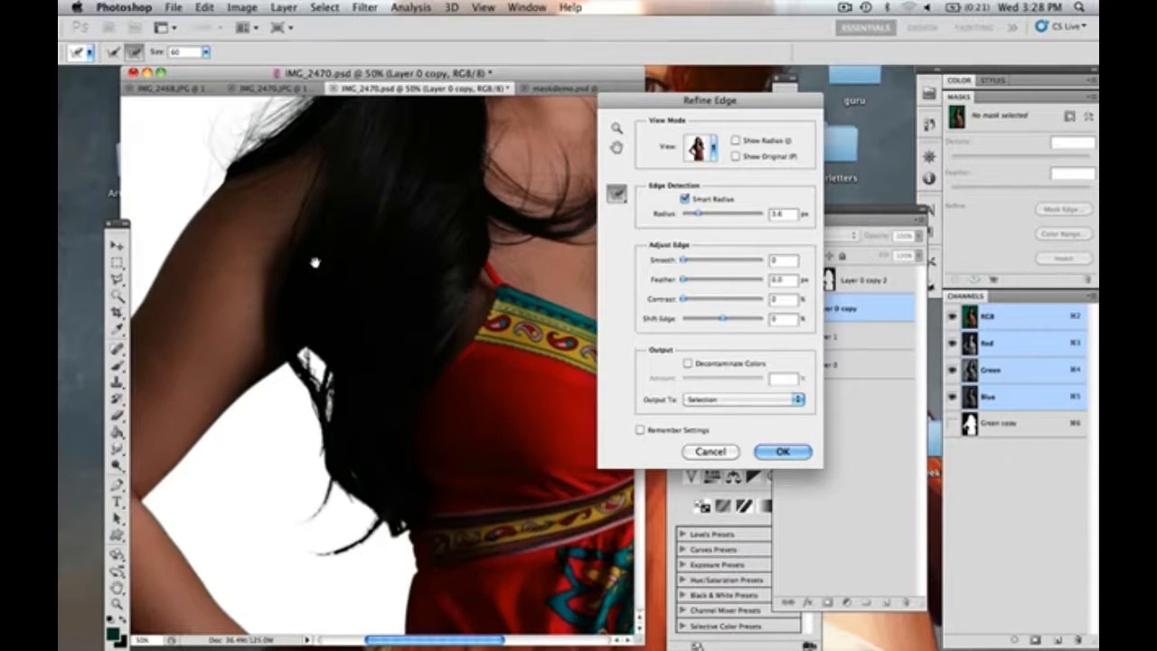
left_click_drag(613, 198, 640, 200)
key("bracketright")
key("bracketright")
key("bracketright")
key("bracketright")
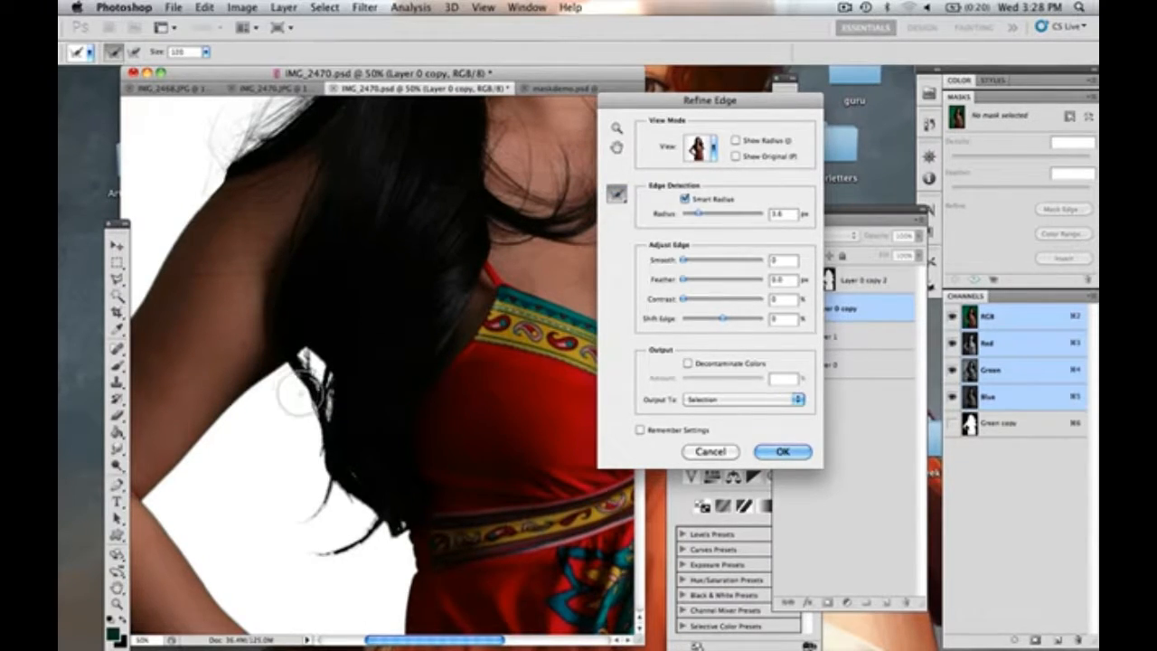
mouse_move(285, 387)
left_mouse_down()
mouse_move(292, 446)
mouse_move(295, 388)
mouse_move(330, 527)
mouse_move(372, 524)
mouse_move(375, 560)
left_mouse_up()
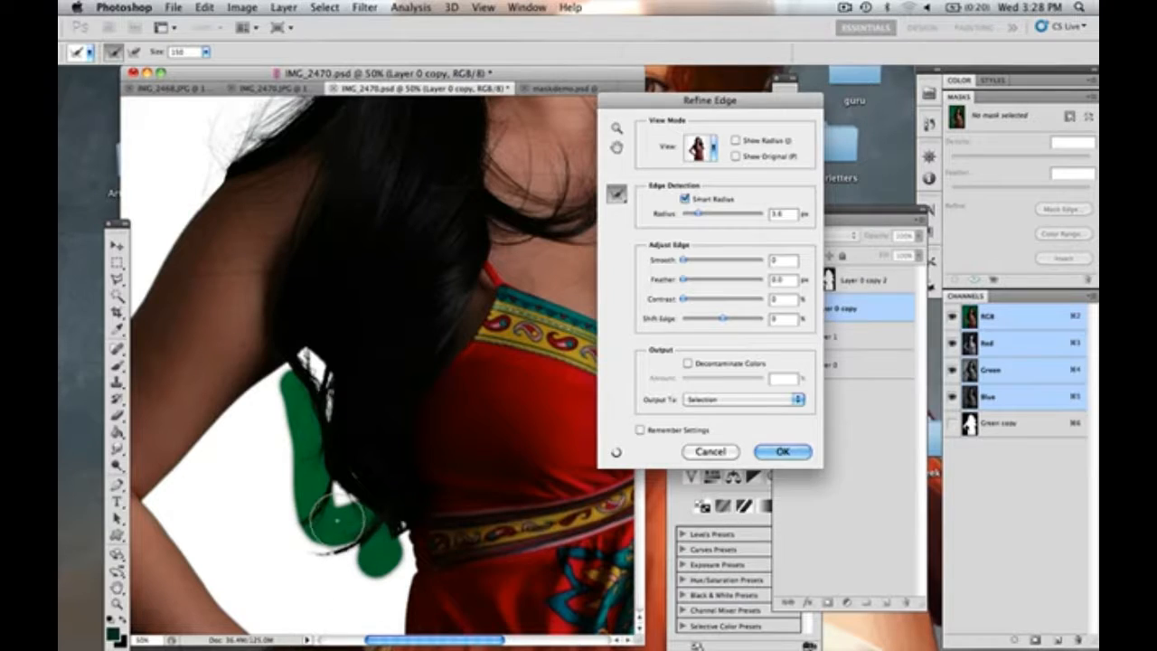
left_click_drag(318, 474, 332, 518)
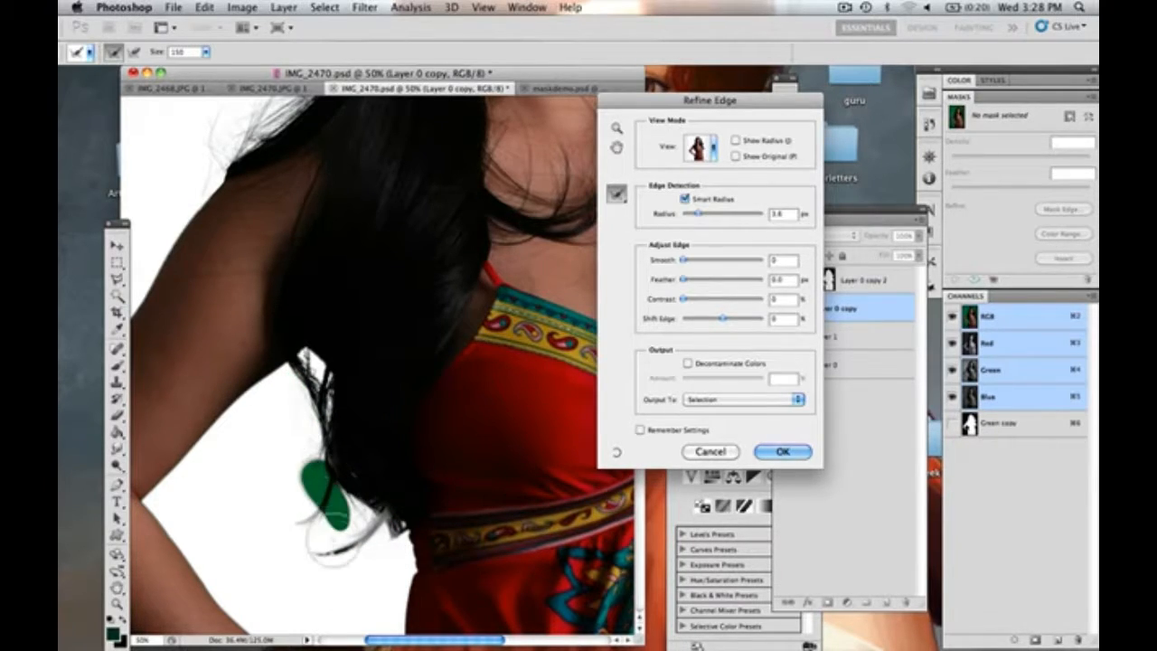
left_click_drag(294, 553, 334, 571)
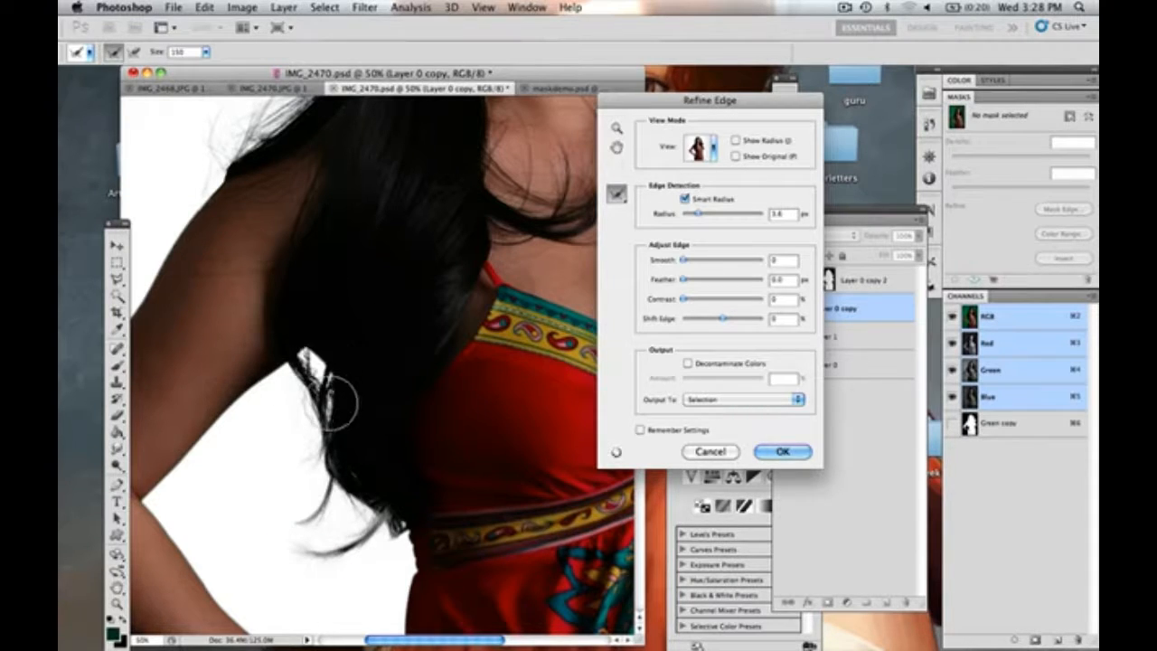
Brush along the hair outline around the crown and down both sides of the head with the Refine Radius tool
scroll(341, 406, "up", 10)
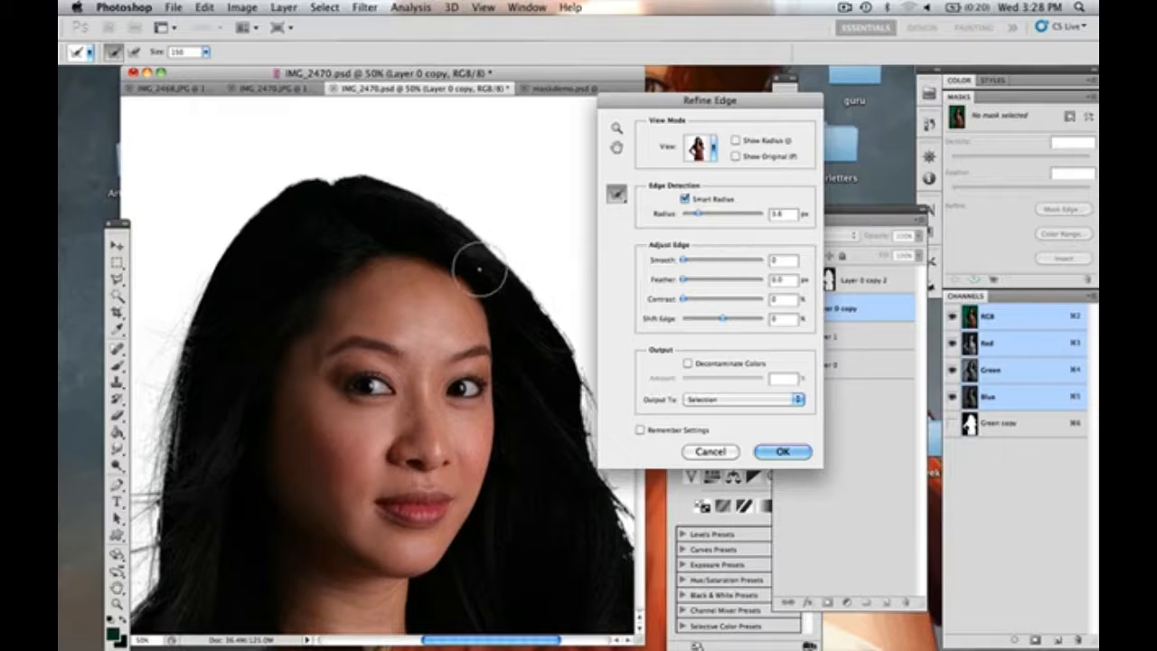
mouse_move(504, 392)
left_mouse_down()
mouse_move(332, 366)
mouse_move(507, 431)
left_mouse_up()
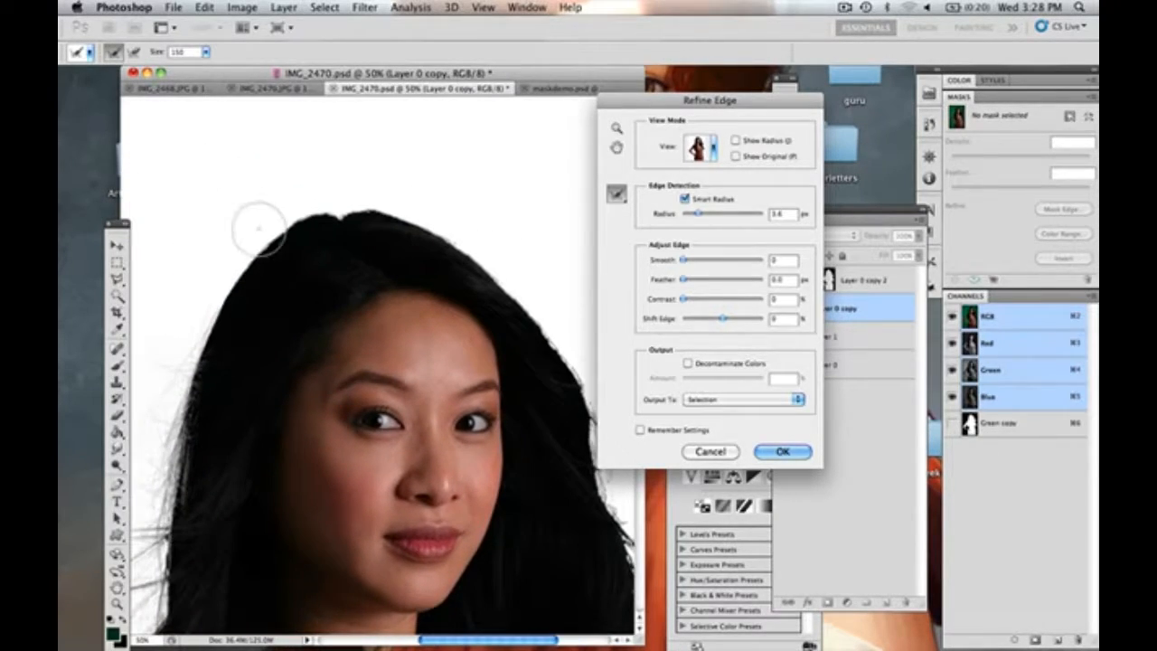
mouse_move(242, 237)
left_mouse_down()
mouse_move(307, 194)
mouse_move(335, 193)
mouse_move(339, 207)
mouse_move(276, 214)
mouse_move(184, 361)
left_mouse_up()
mouse_move(357, 188)
left_mouse_down()
mouse_move(445, 221)
mouse_move(395, 191)
mouse_move(375, 193)
mouse_move(447, 223)
mouse_move(536, 288)
mouse_move(586, 370)
mouse_move(542, 307)
mouse_move(558, 326)
mouse_move(537, 373)
mouse_move(477, 332)
mouse_move(388, 186)
left_mouse_up()
mouse_move(459, 216)
left_mouse_down()
mouse_move(479, 242)
mouse_move(471, 310)
mouse_move(456, 208)
mouse_move(476, 215)
mouse_move(528, 396)
mouse_move(554, 397)
mouse_move(529, 422)
mouse_move(572, 362)
mouse_move(562, 320)
mouse_move(577, 343)
mouse_move(524, 443)
left_mouse_up()
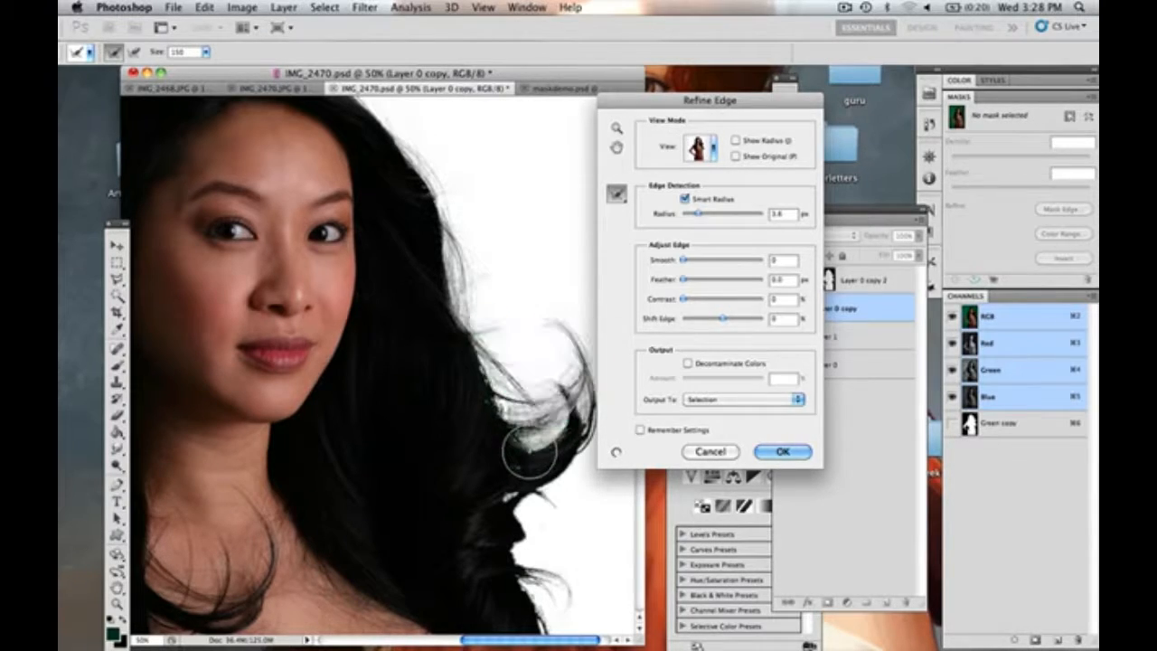
Refine the flyaway curls and hair ends on the side away from the bent arm, down to the lowest lock, with the Refine Radius tool
left_click_drag(498, 342, 508, 373)
mouse_move(566, 503)
left_mouse_down()
mouse_move(531, 502)
mouse_move(547, 559)
mouse_move(531, 577)
mouse_move(527, 560)
mouse_move(575, 500)
mouse_move(558, 519)
mouse_move(477, 415)
mouse_move(423, 299)
mouse_move(350, 223)
left_mouse_up()
mouse_move(544, 465)
left_mouse_down()
mouse_move(542, 379)
mouse_move(560, 397)
mouse_move(526, 342)
mouse_move(595, 432)
left_mouse_up()
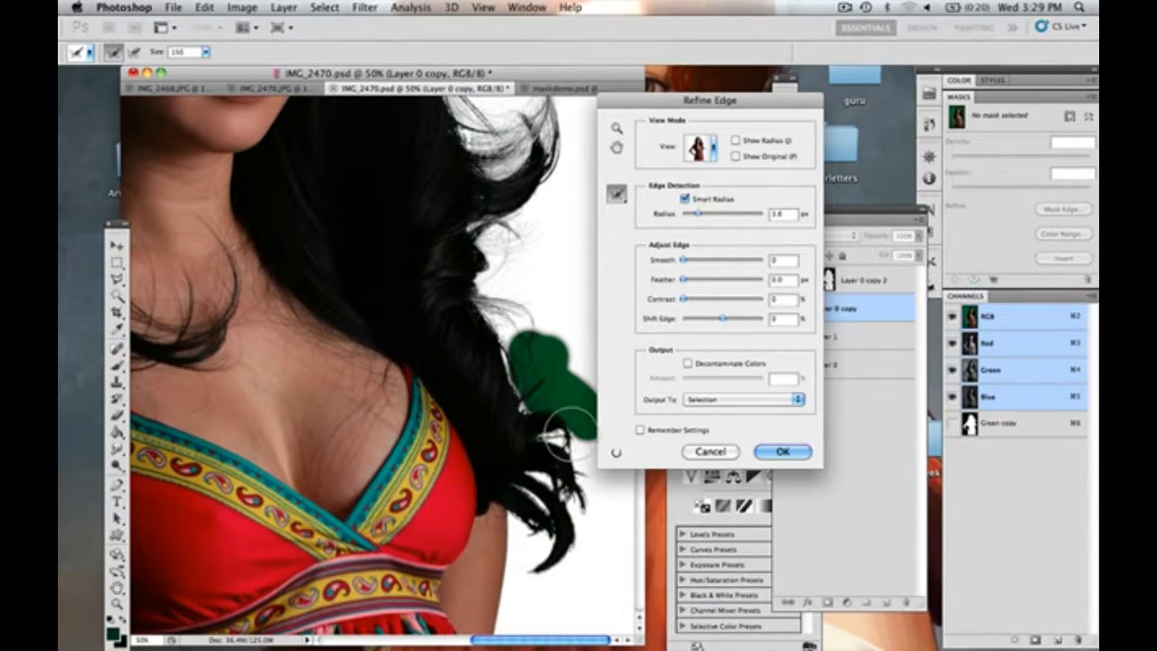
mouse_move(566, 491)
left_mouse_down()
mouse_move(578, 520)
mouse_move(561, 596)
mouse_move(529, 507)
mouse_move(559, 493)
mouse_move(555, 581)
mouse_move(570, 585)
left_mouse_up()
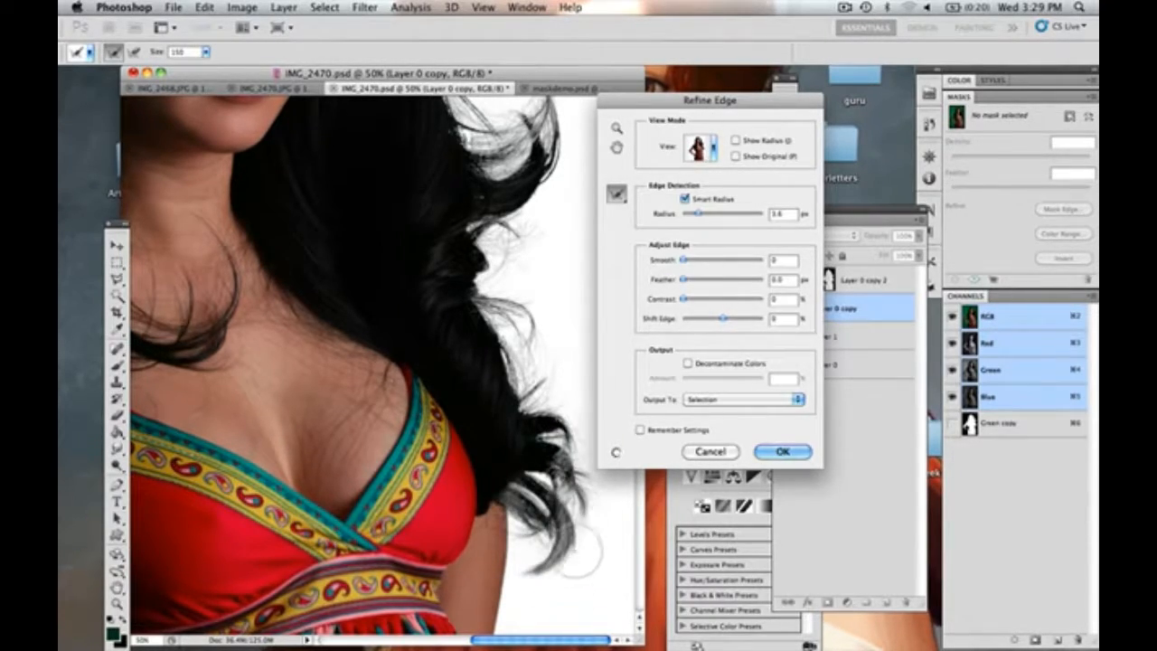
Restore solid hair within the lower curls and mid-length waves using the Erase Refinements tool at size 70
left_click_drag(616, 193, 687, 204)
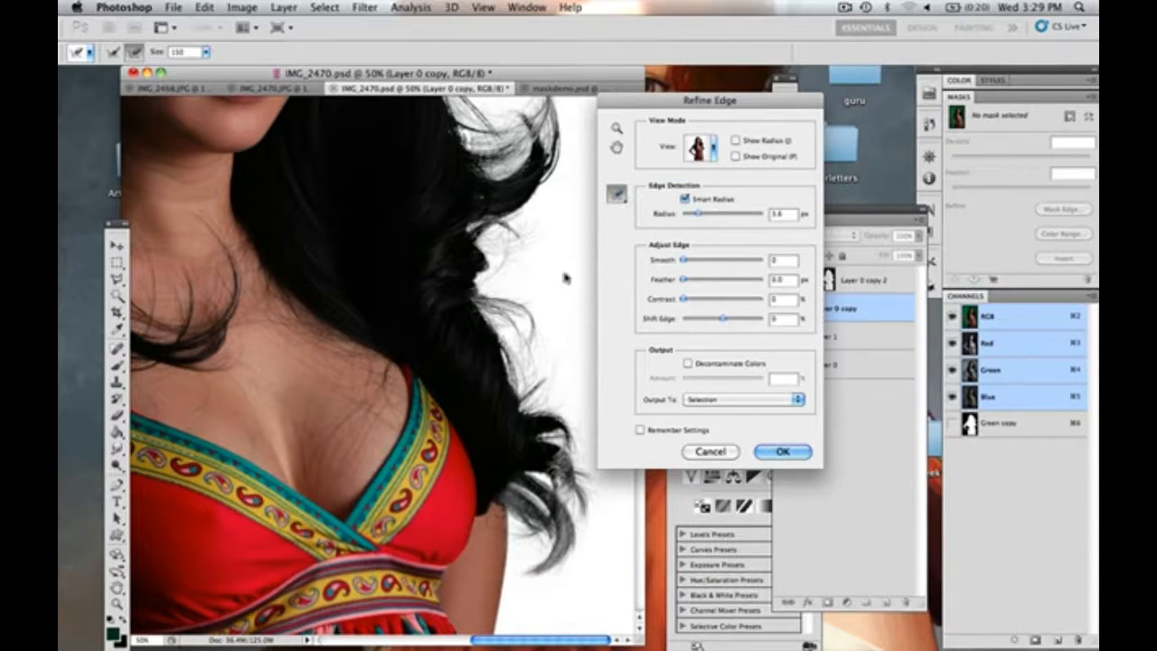
key("bracketleft")
key("bracketleft")
key("bracketleft")
key("bracketleft")
key("bracketleft")
key("bracketleft")
key("bracketleft")
key("bracketleft")
key("bracketleft")
mouse_move(500, 480)
left_mouse_down()
mouse_move(493, 537)
mouse_move(497, 485)
mouse_move(522, 499)
left_mouse_up()
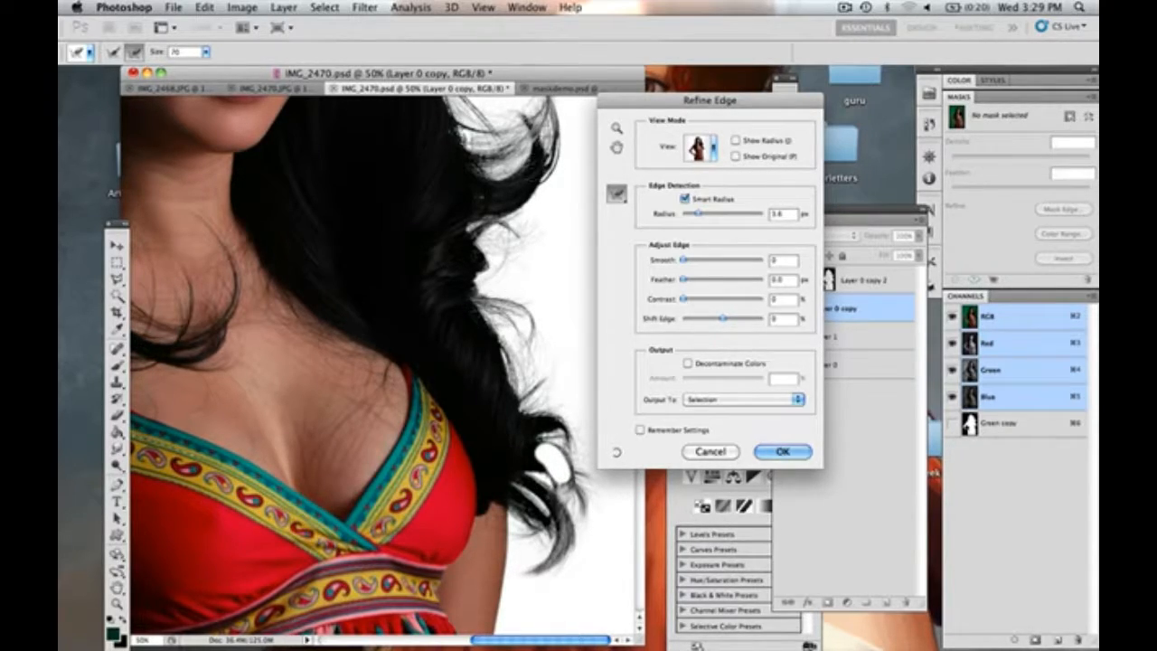
left_click_drag(466, 306, 479, 333)
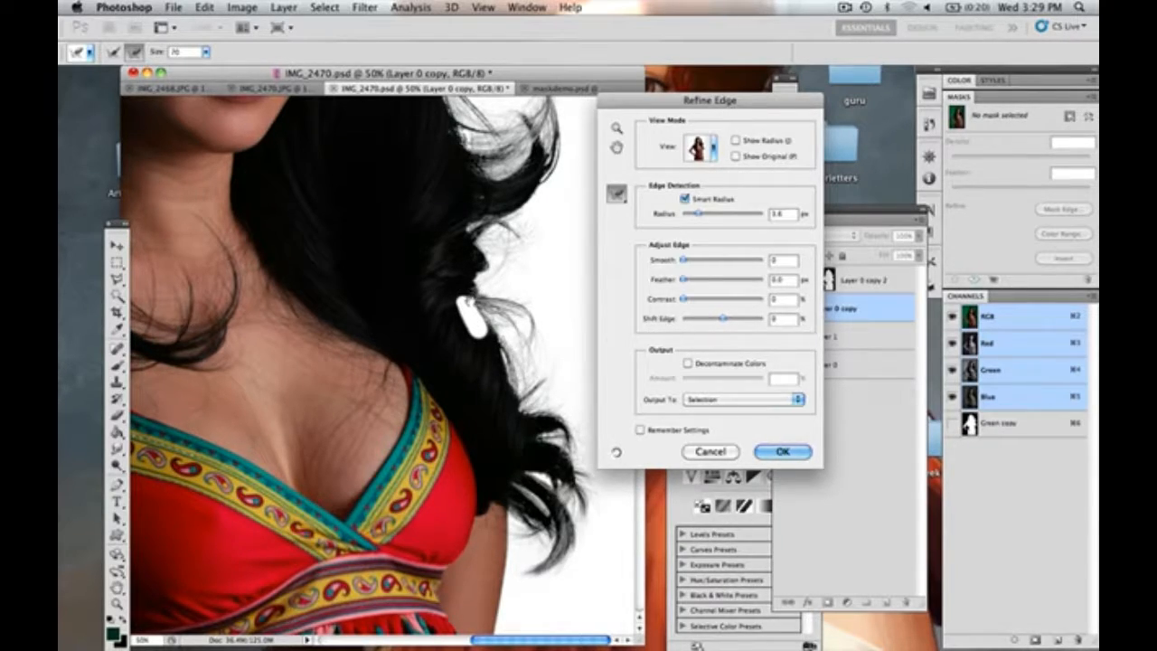
Erase the excess refinements from the hair edge beside the jaw and the base of the large flyaway curl
scroll(415, 178, "up", 10)
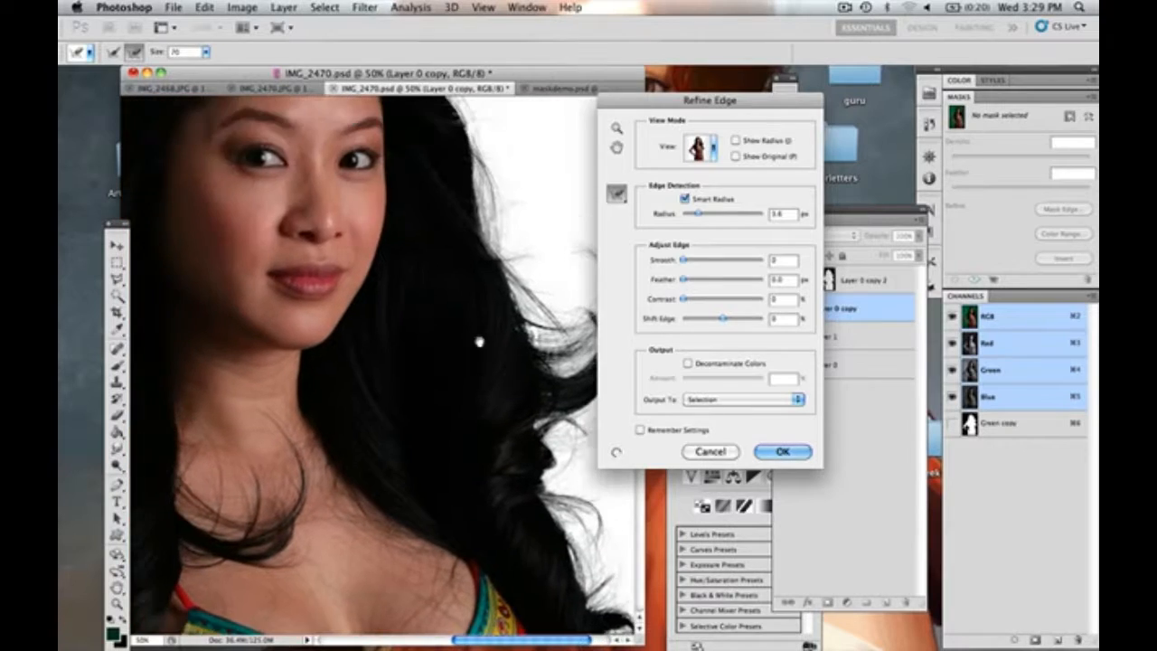
left_click_drag(473, 266, 491, 289)
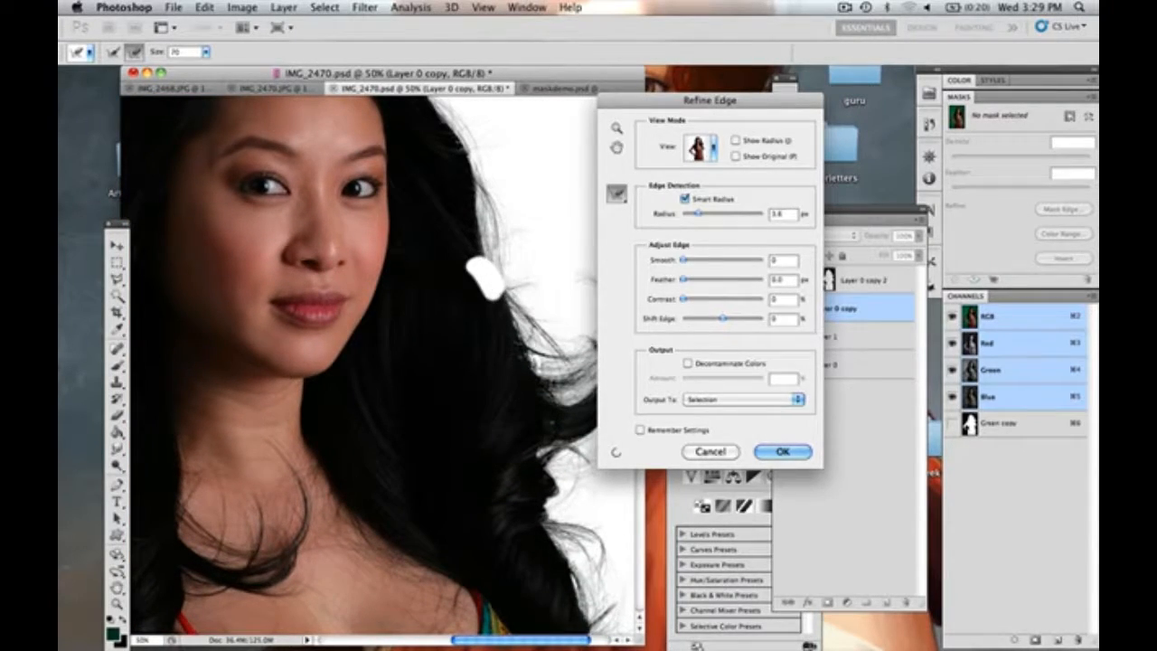
left_click_drag(570, 438, 541, 449)
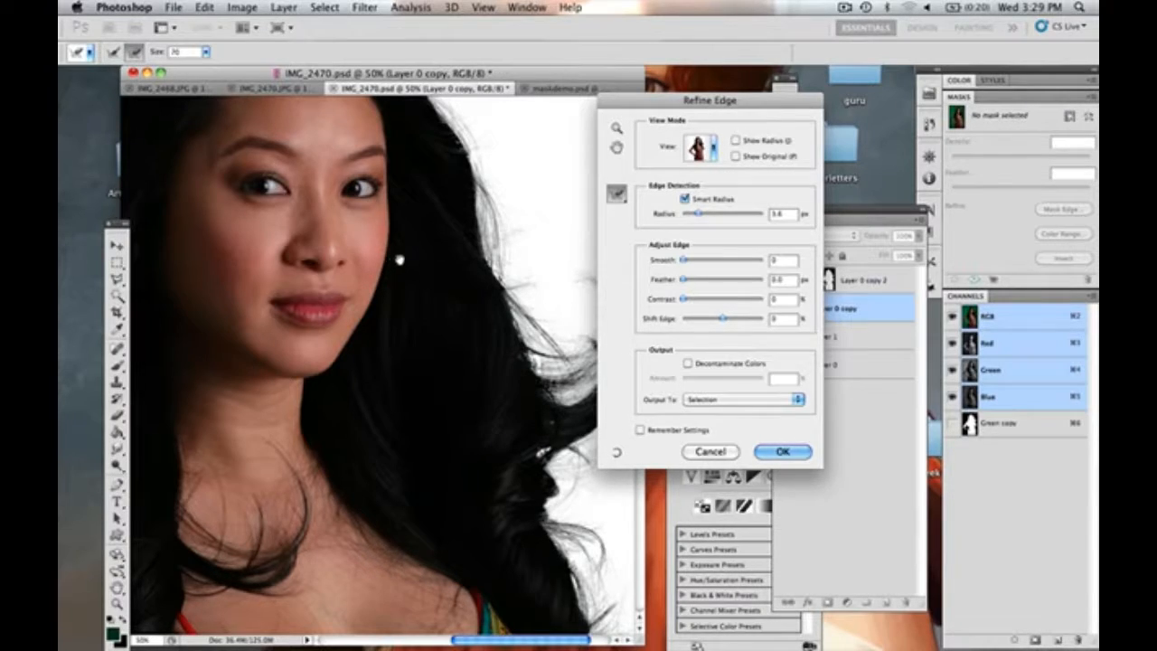
Erase excess refinements along the hair edge from beside the forehead over the crown and down the opposite side of the head
left_click_drag(399, 260, 461, 412)
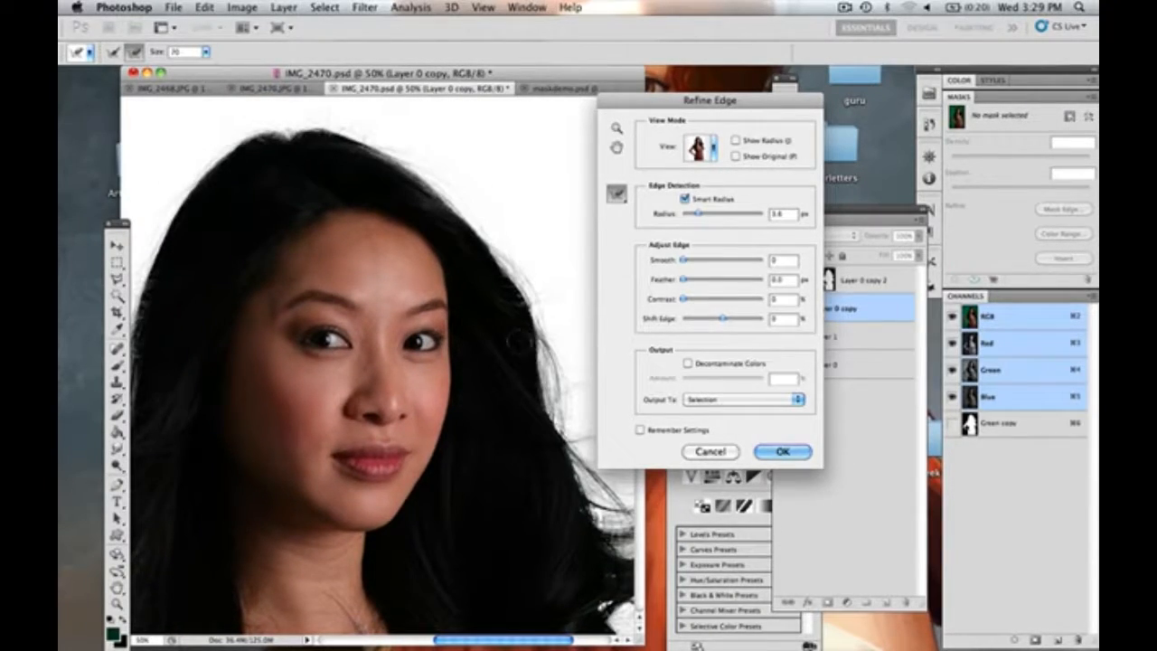
mouse_move(530, 274)
left_mouse_down()
mouse_move(537, 304)
mouse_move(502, 286)
left_mouse_up()
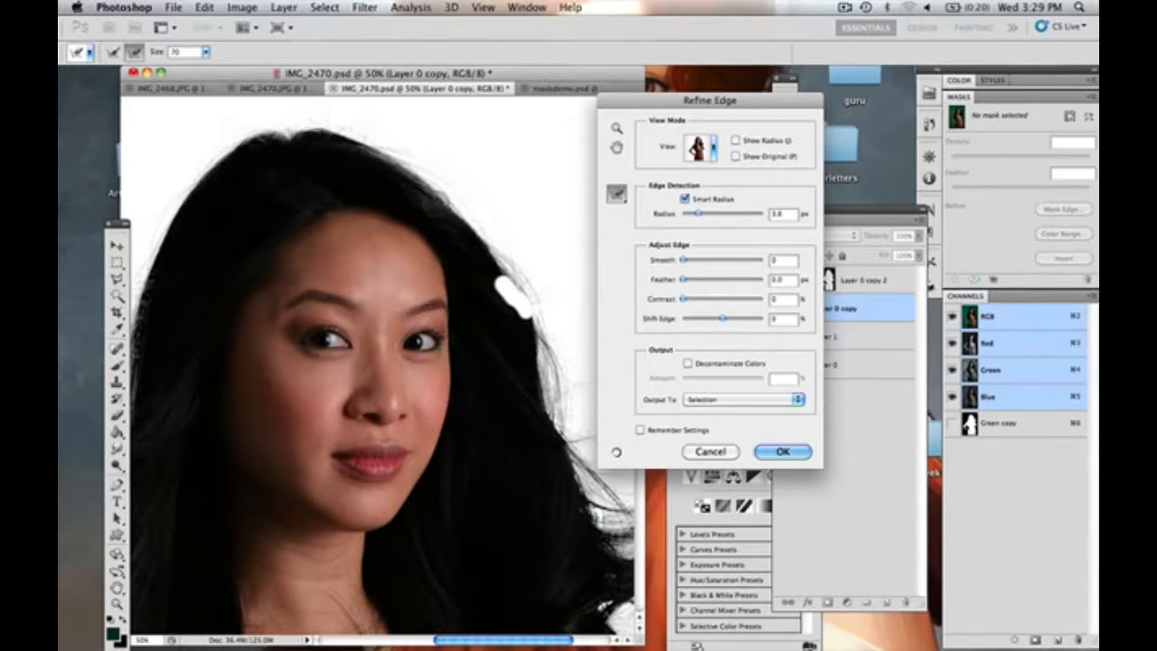
left_click_drag(426, 197, 346, 160)
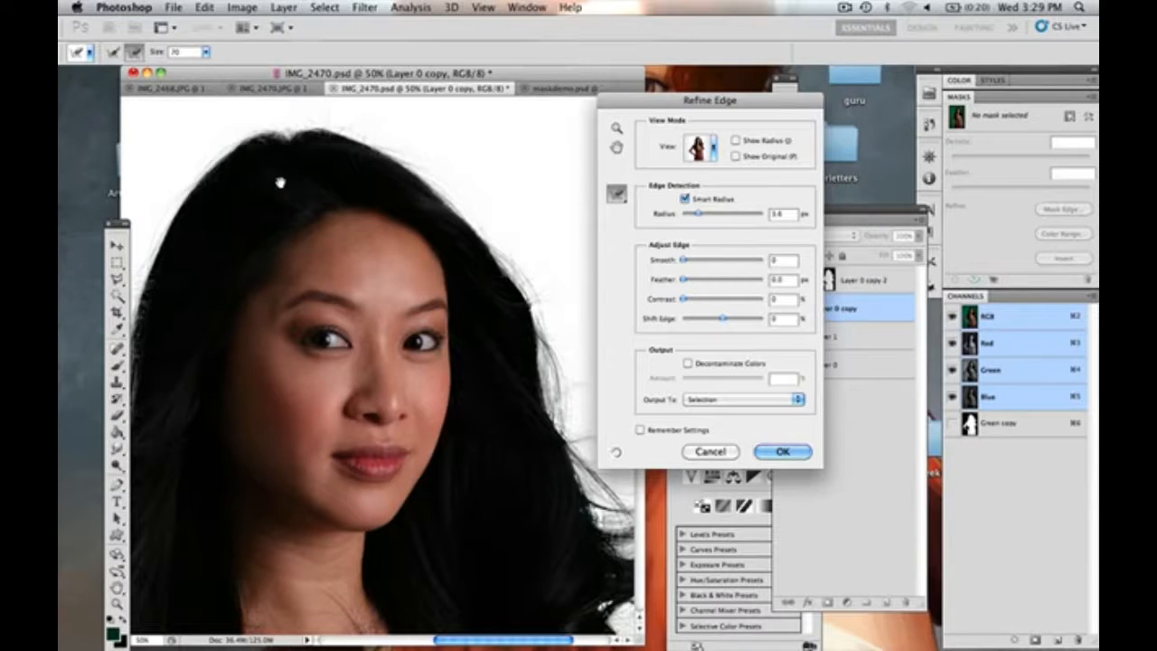
left_click_drag(330, 138, 487, 71)
left_click_drag(313, 213, 291, 362)
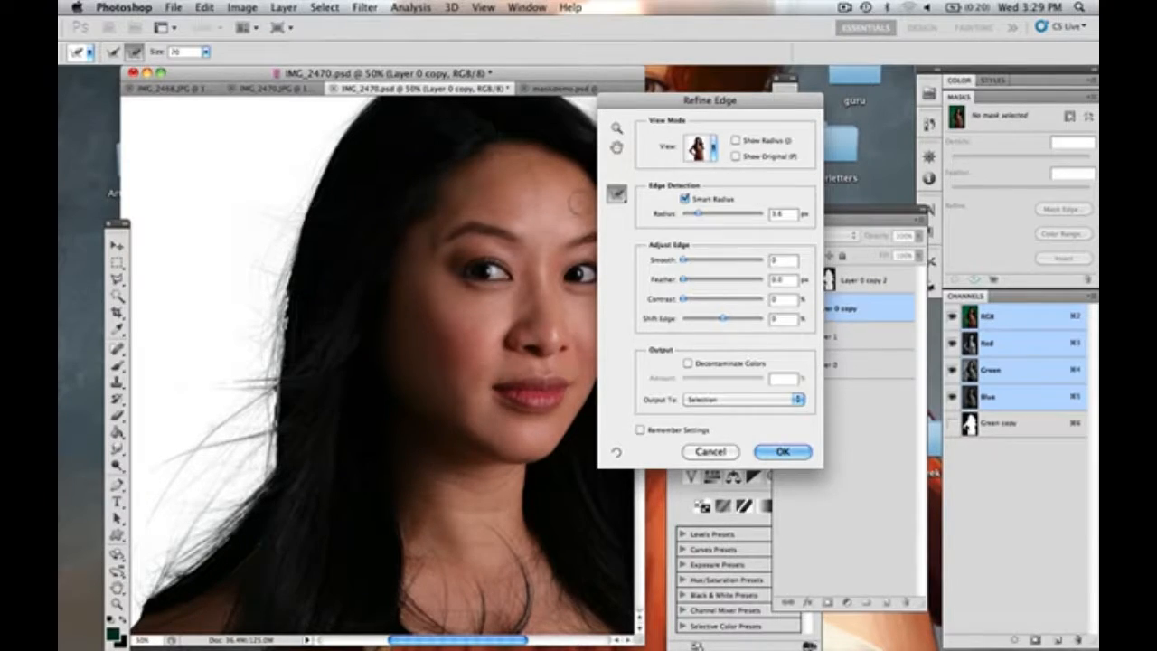
Touch up the outer hair edge at eye level above the wispy strands with the Refine Radius tool at size 70
left_click_drag(620, 199, 637, 204)
mouse_move(275, 334)
left_mouse_down()
mouse_move(282, 287)
mouse_move(282, 335)
left_mouse_up()
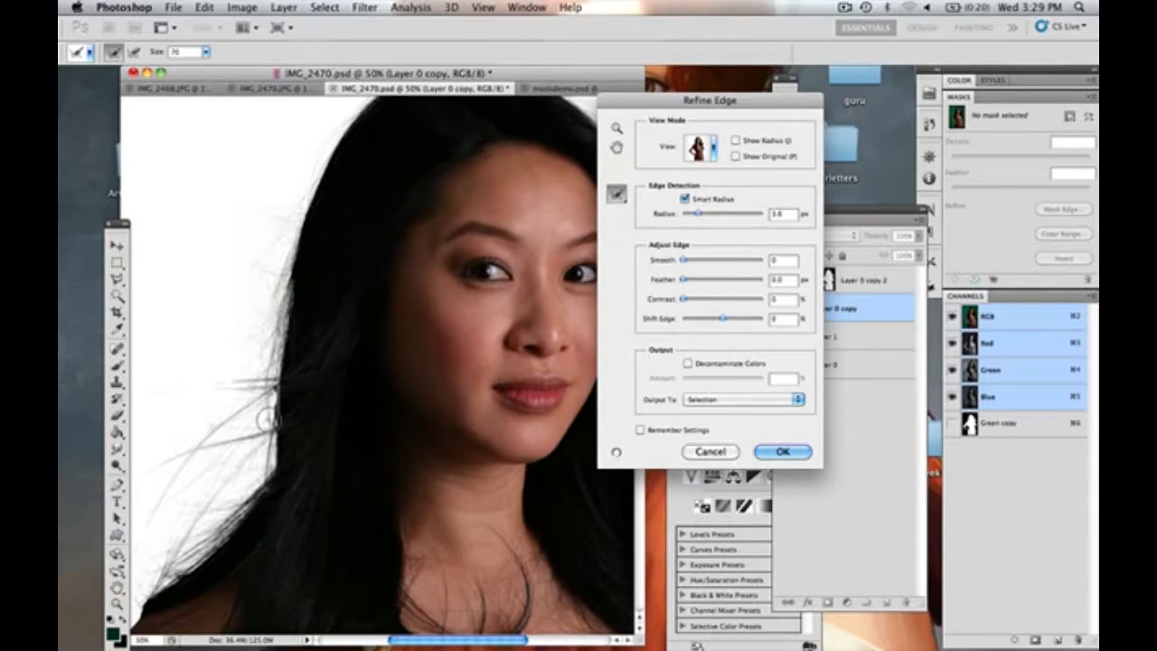
mouse_move(330, 309)
left_mouse_down()
mouse_move(374, 117)
mouse_move(370, 106)
mouse_move(344, 214)
mouse_move(335, 113)
left_mouse_up()
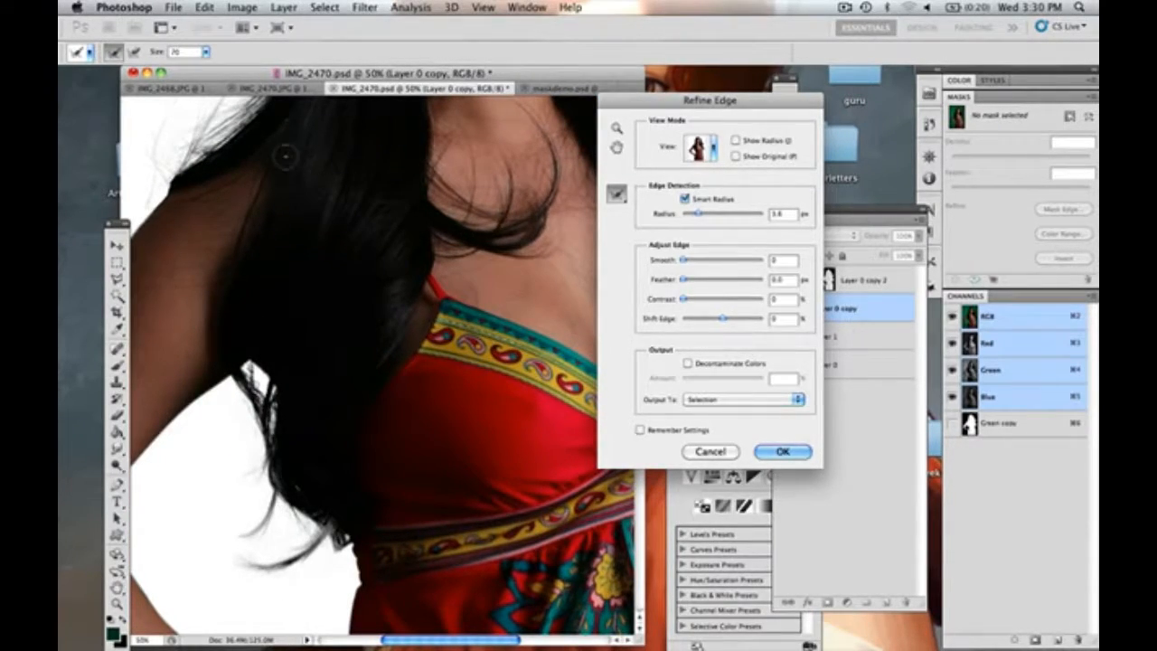
Check the whole cutout in the Overlay, On White, Black & White, On Layers and On Black view modes
key("super+minus")
key("super+minus")
key("super+minus")
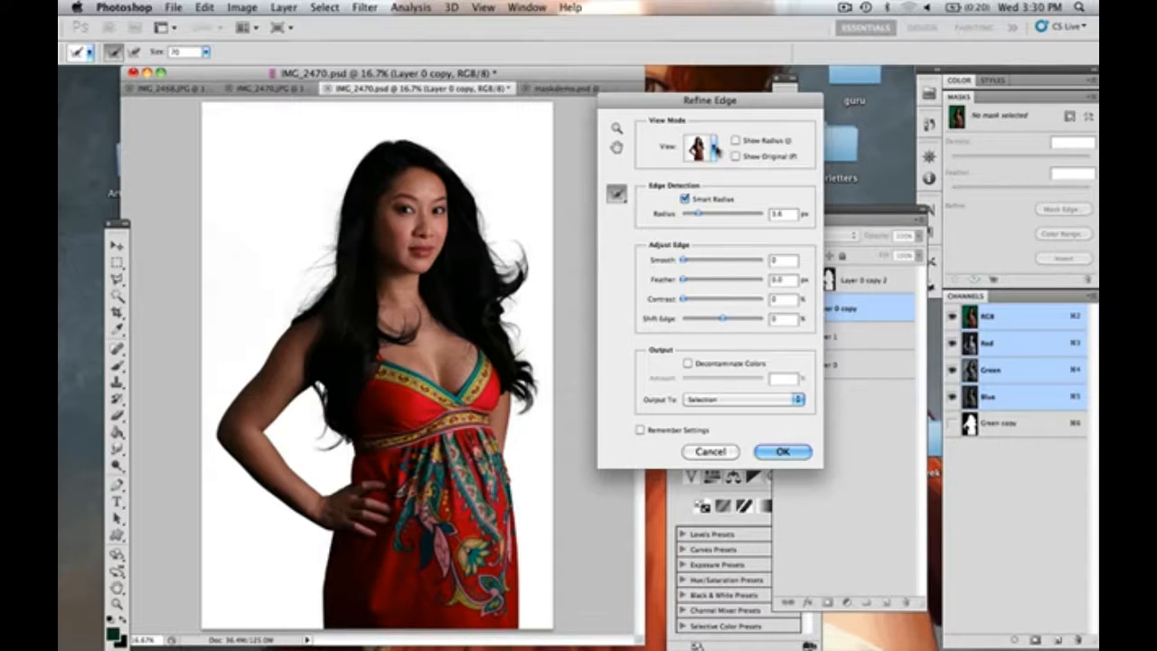
left_click(714, 148)
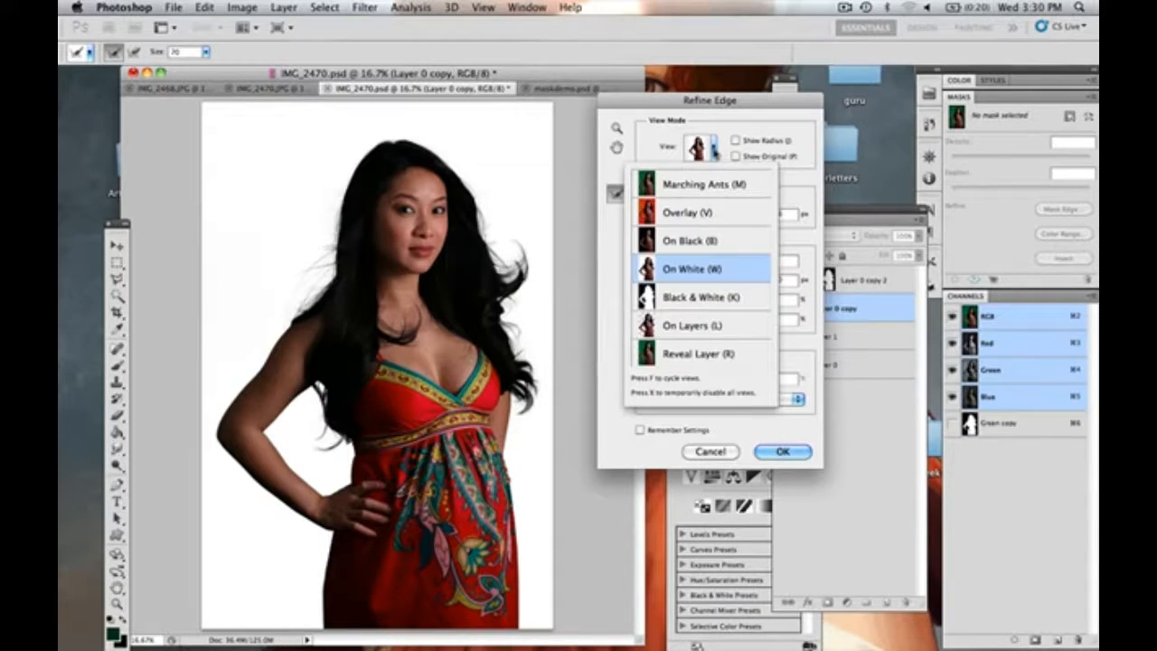
left_click(690, 214)
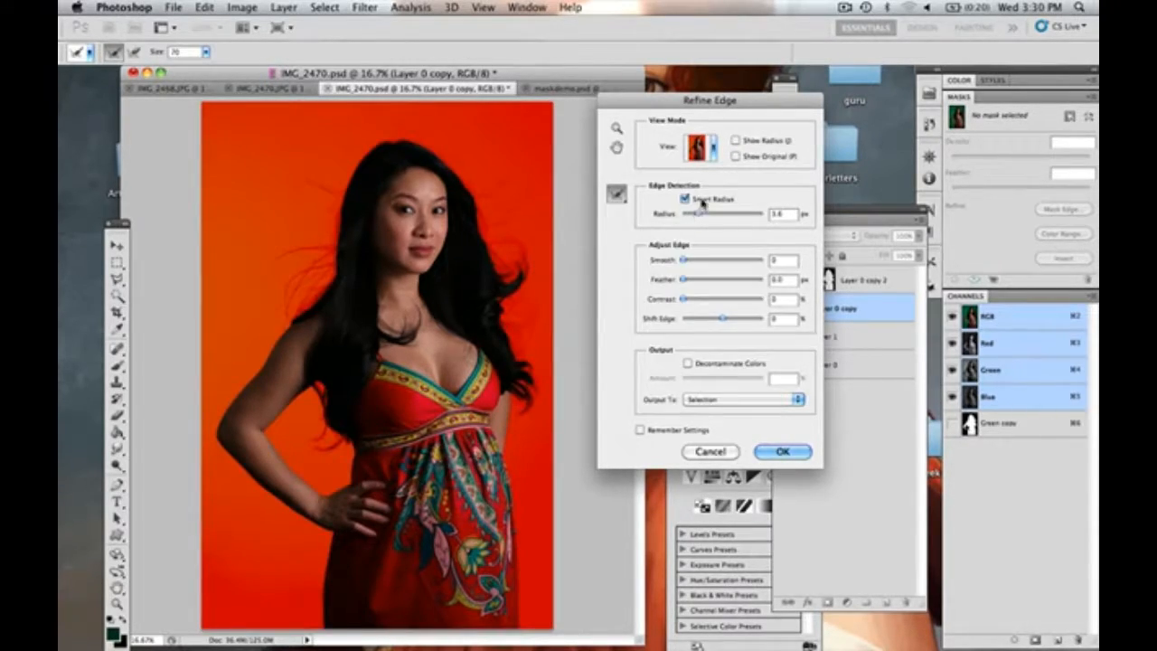
left_click(714, 155)
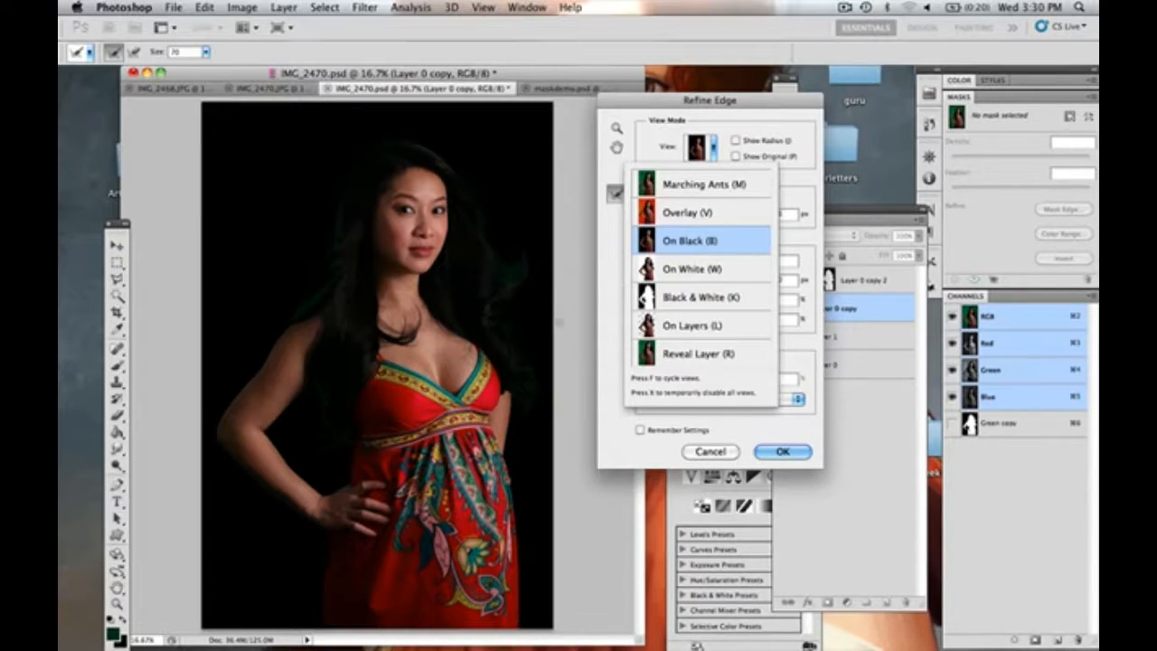
left_click(676, 269)
left_click(679, 304)
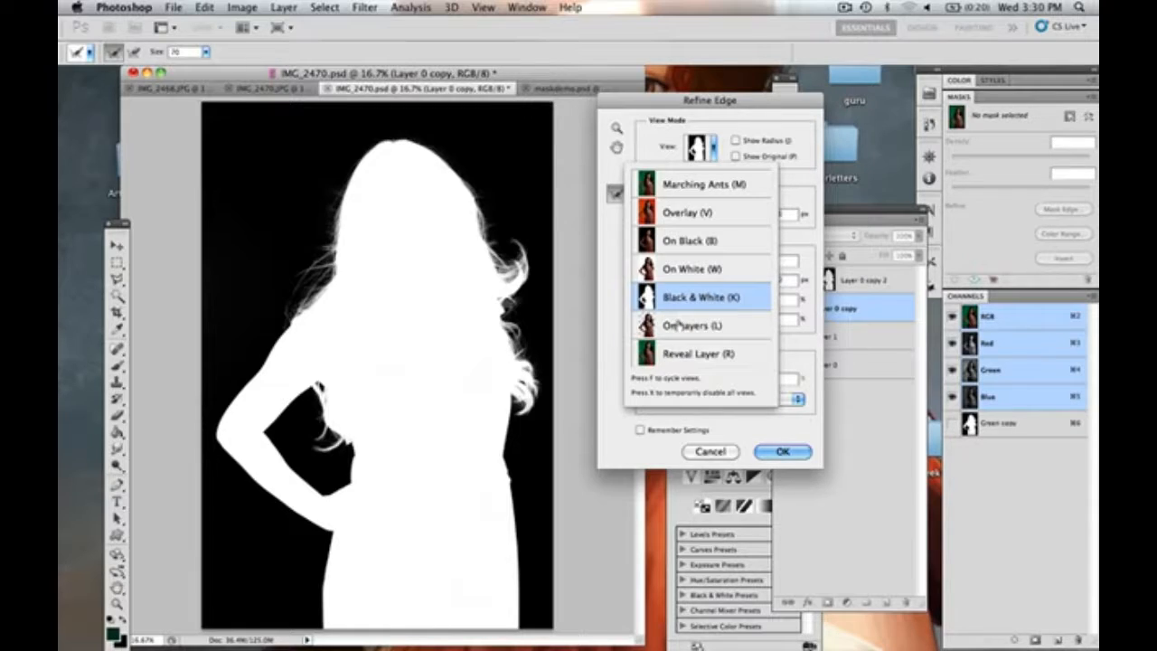
left_click(679, 325)
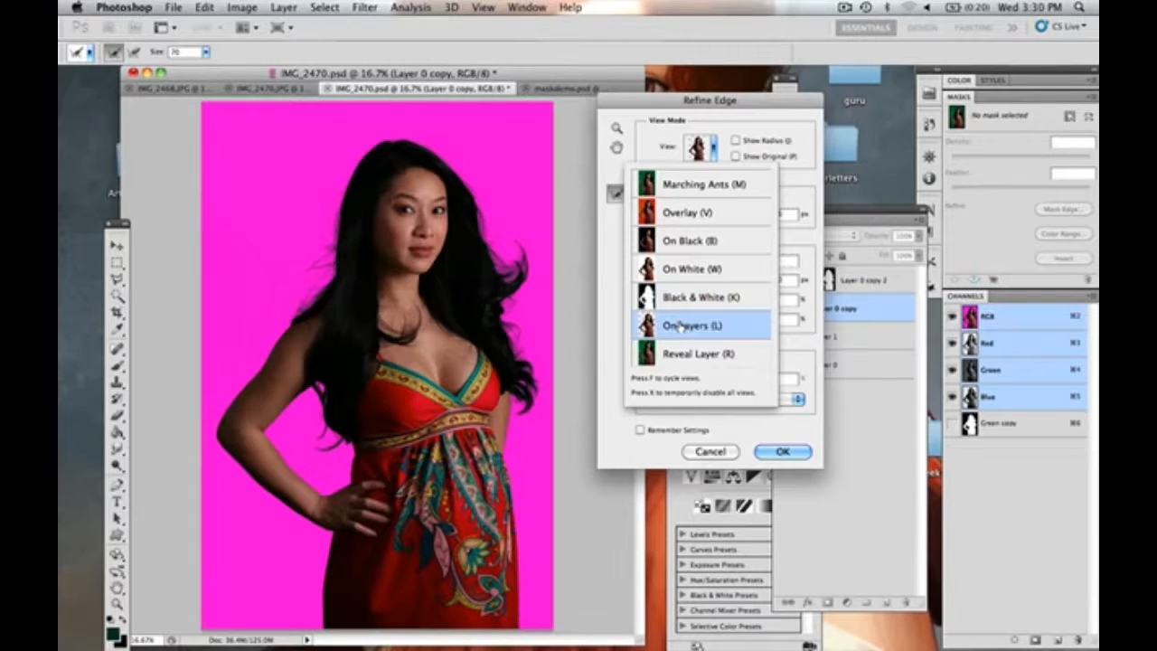
left_click(669, 242)
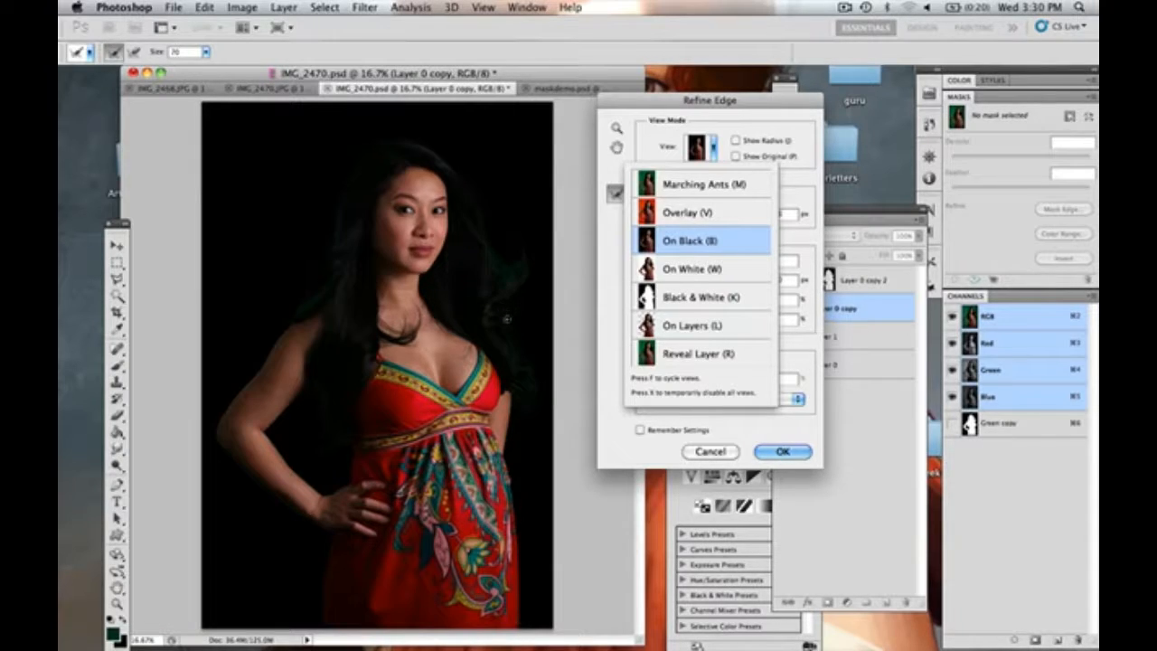
left_click(793, 345)
left_click(773, 318)
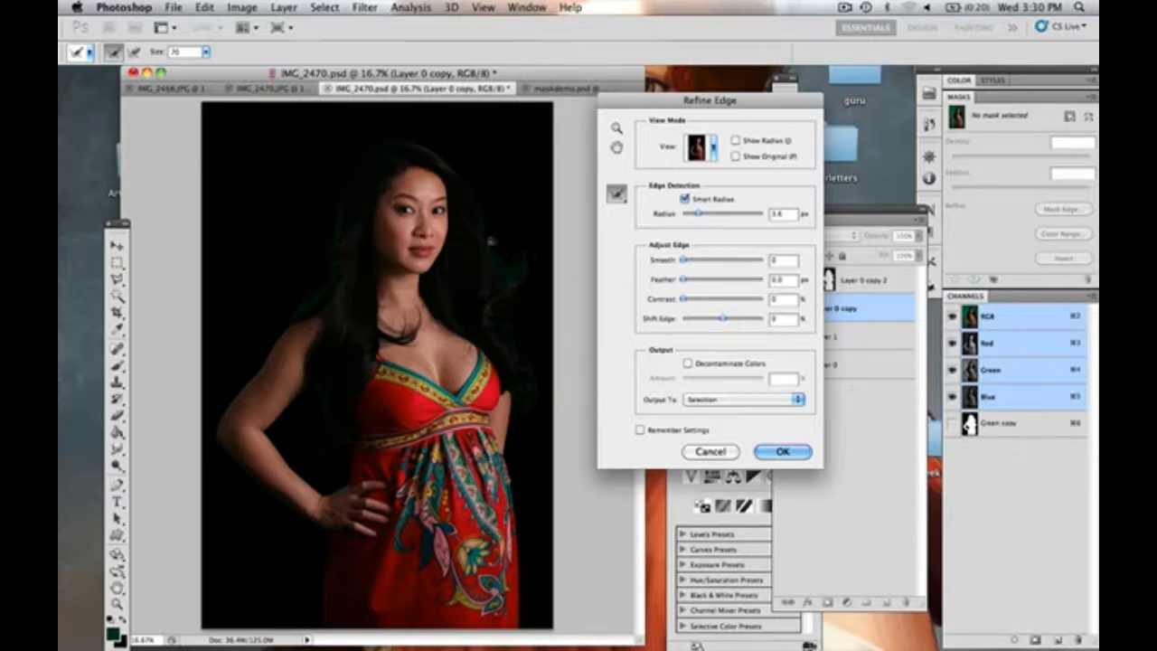
Enable Decontaminate Colors, raise its amount slightly, and output the refined selection as a New Layer with Layer Mask
left_click(688, 363)
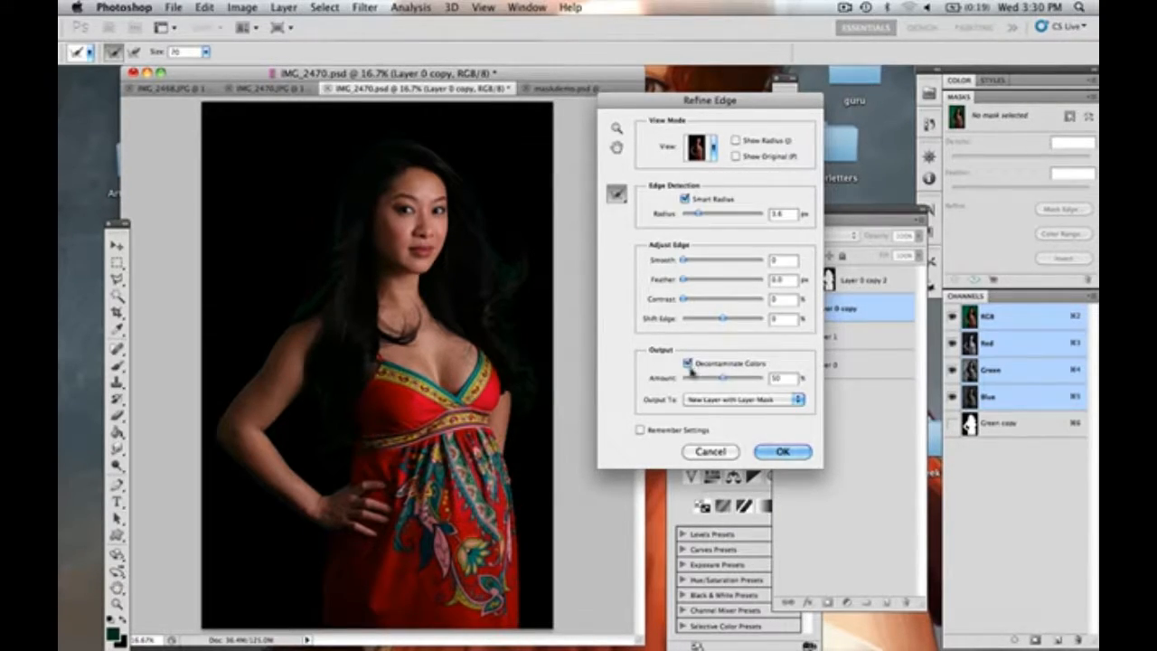
left_click_drag(730, 381, 741, 382)
left_click(782, 453)
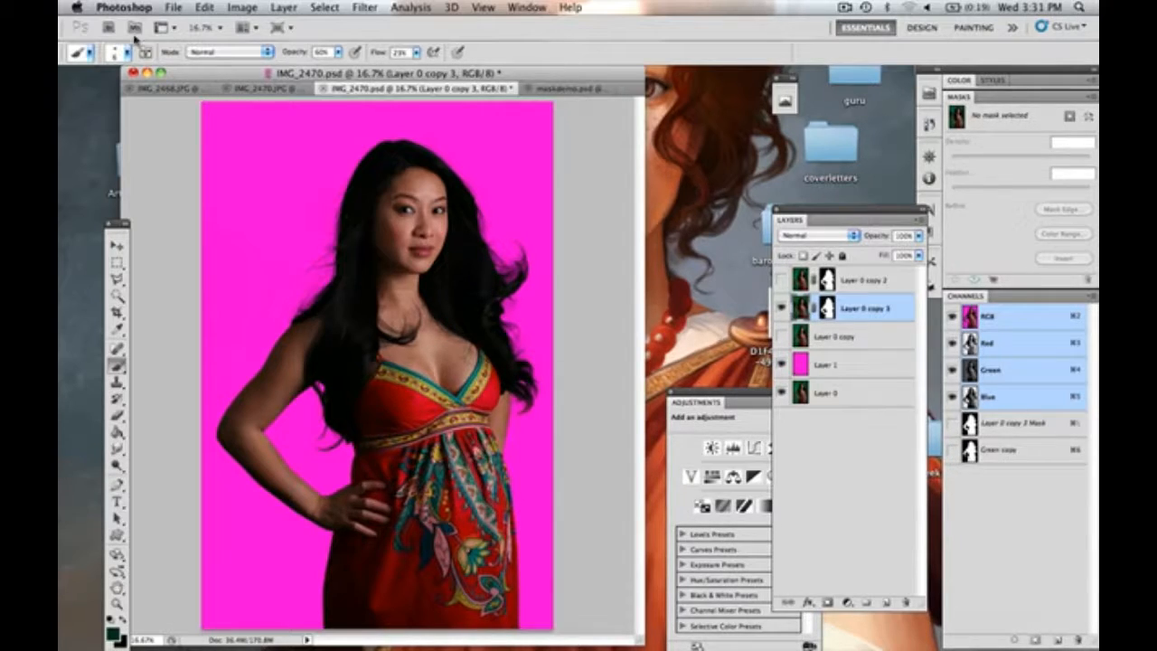
Create a new document from the U.S. Paper preset at Letter size and detach it into its own floating window
left_click(172, 7)
left_click(185, 24)
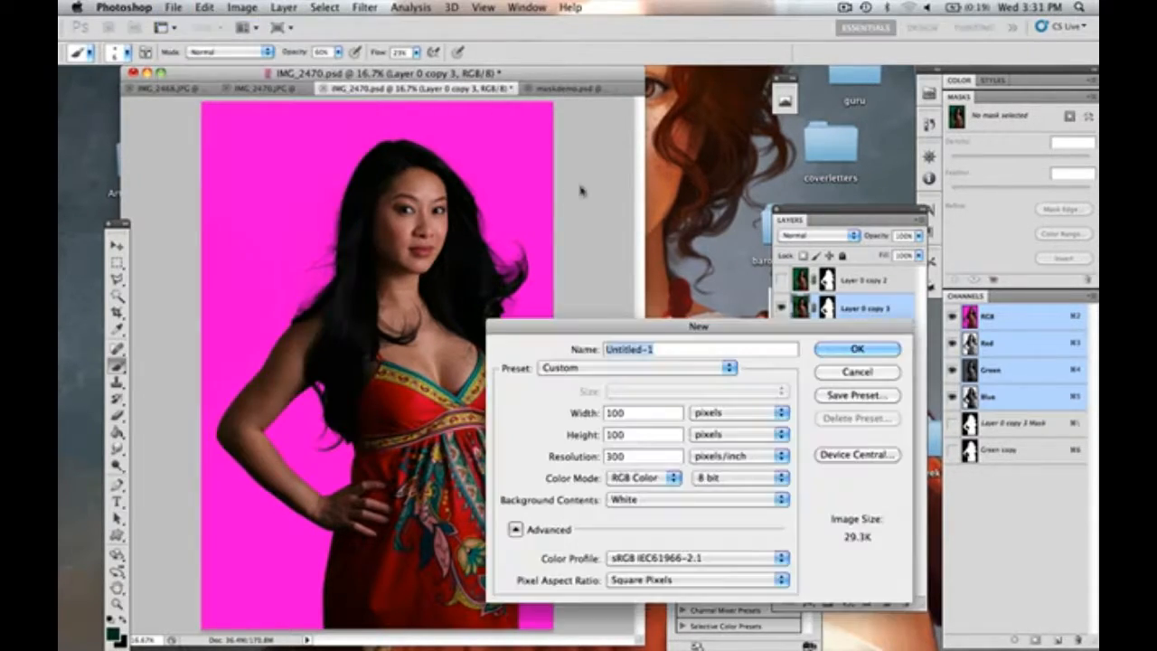
left_click(644, 368)
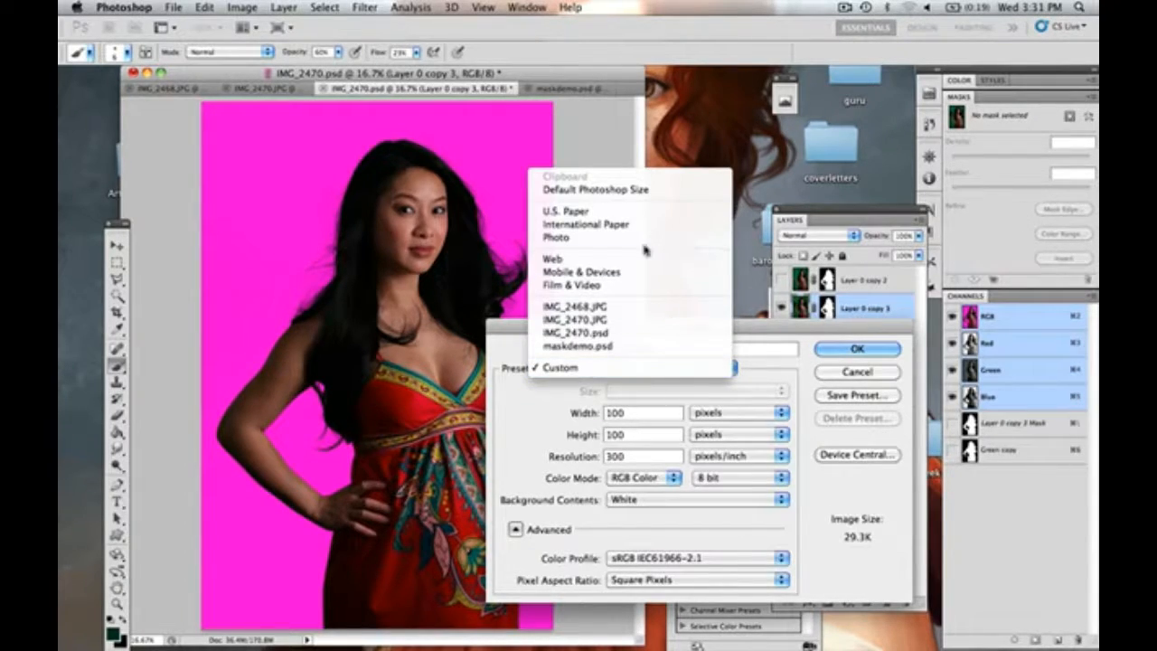
left_click(641, 211)
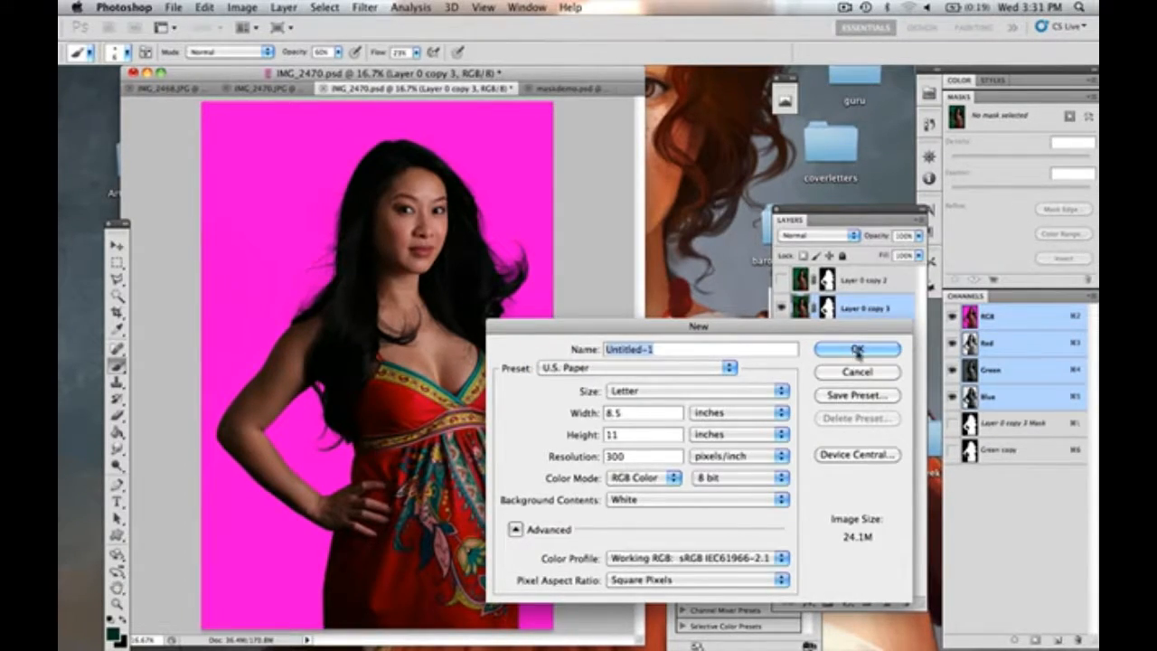
left_click(856, 350)
left_click_drag(537, 92, 566, 121)
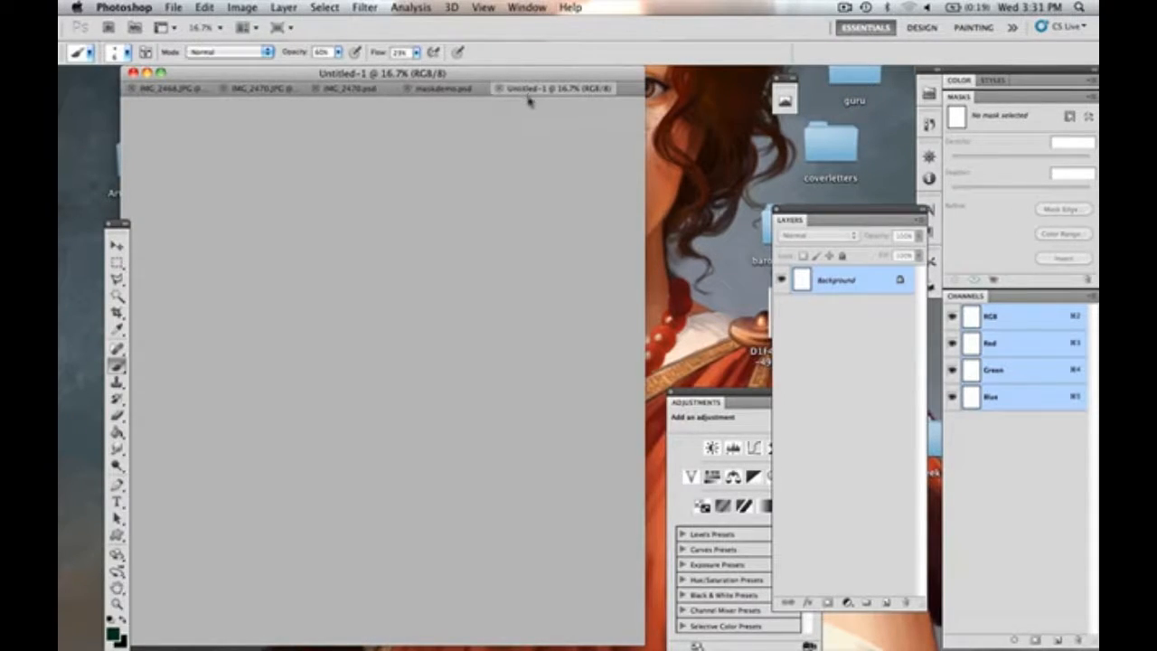
left_click_drag(537, 98, 529, 99)
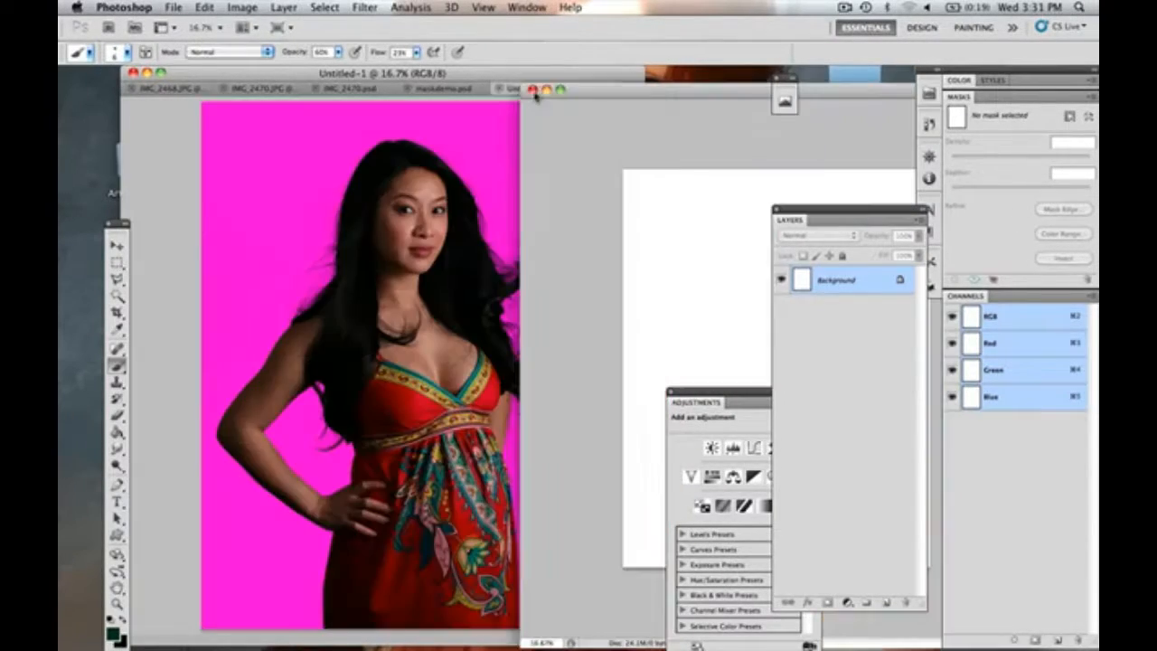
Copy the masked cutout layer from IMG_2470.psd into the new document with the Move tool, and reposition the new document's window for viewing
left_click(438, 139)
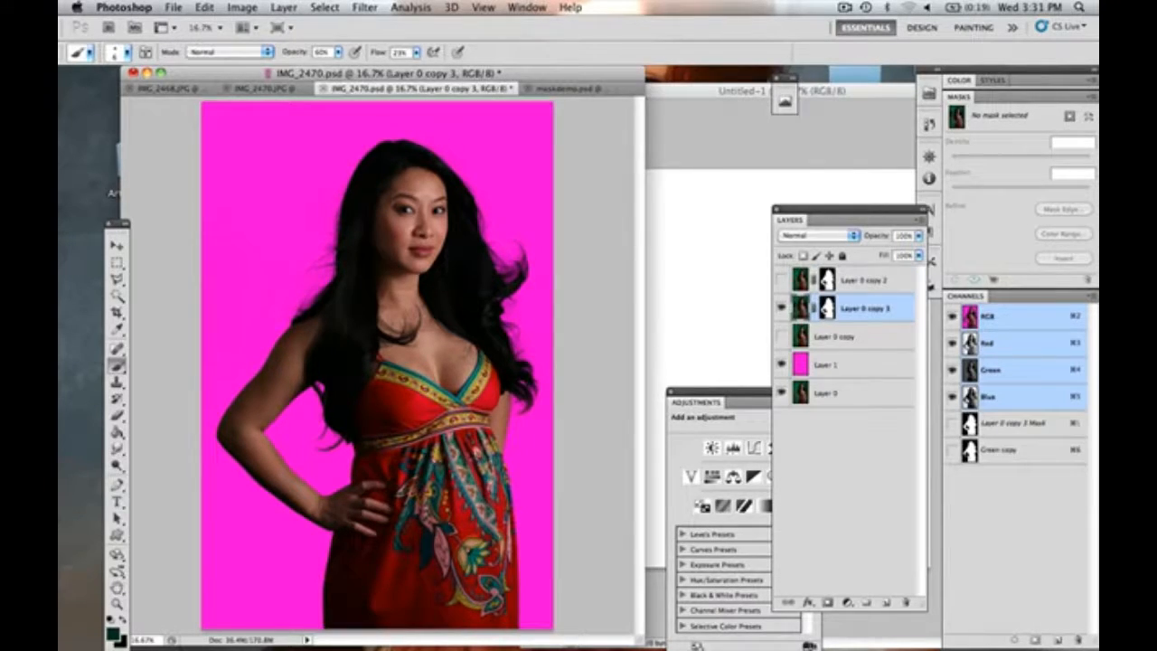
left_click(116, 244)
left_click_drag(382, 264, 687, 265)
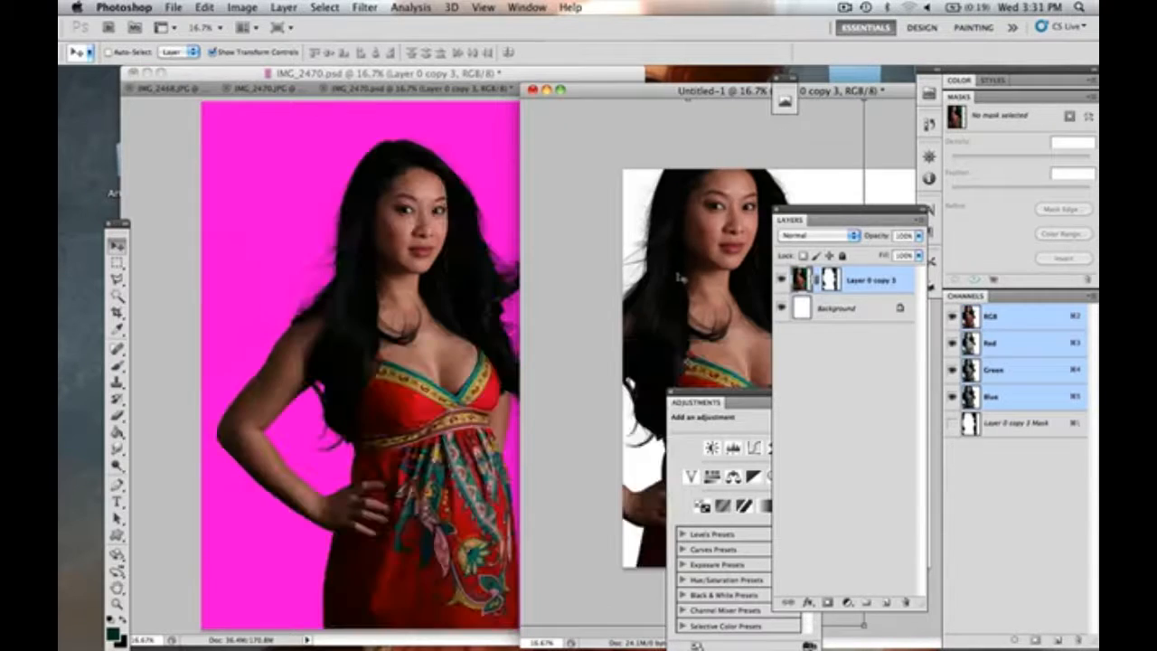
left_click_drag(707, 96, 490, 81)
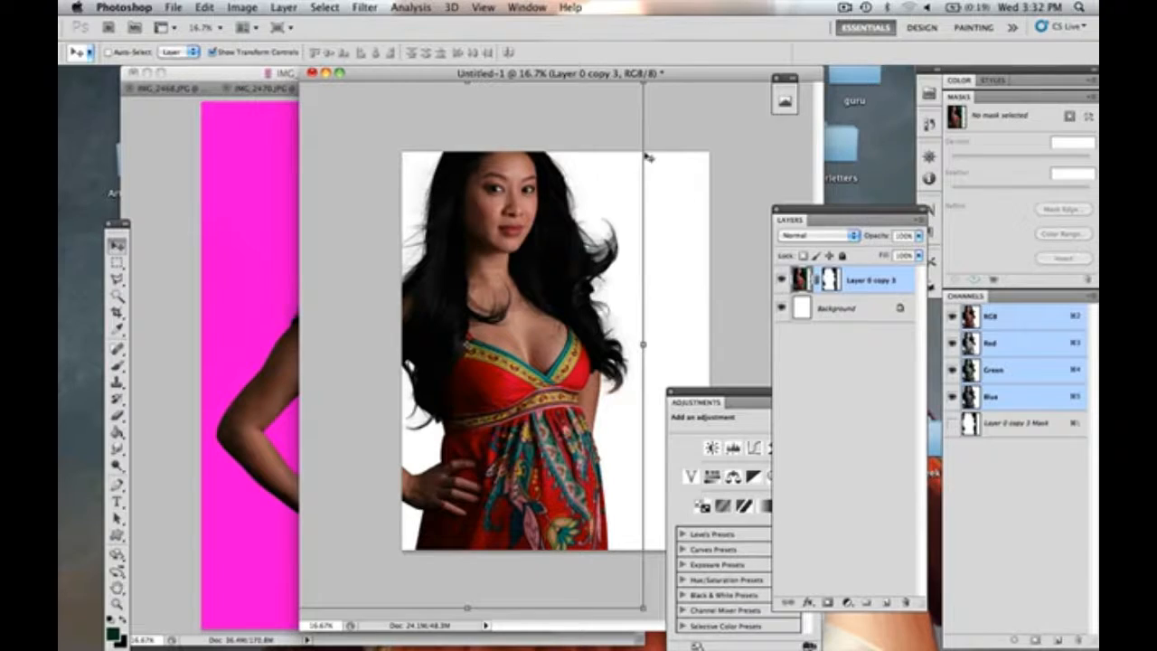
left_click(845, 7)
left_click(874, 36)
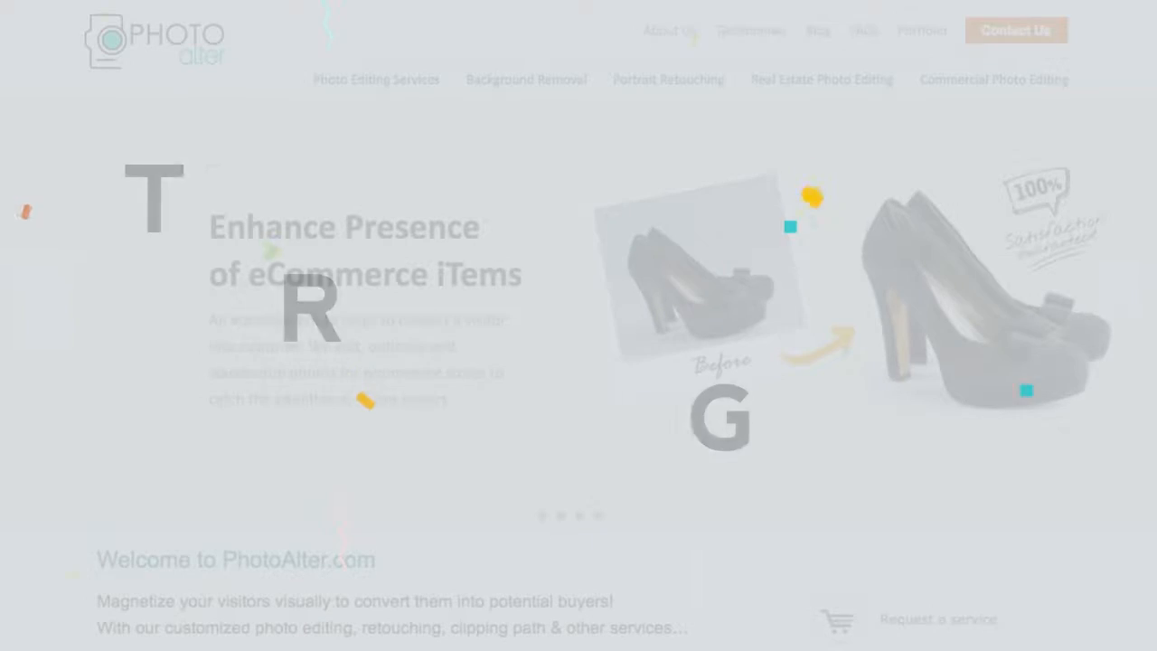